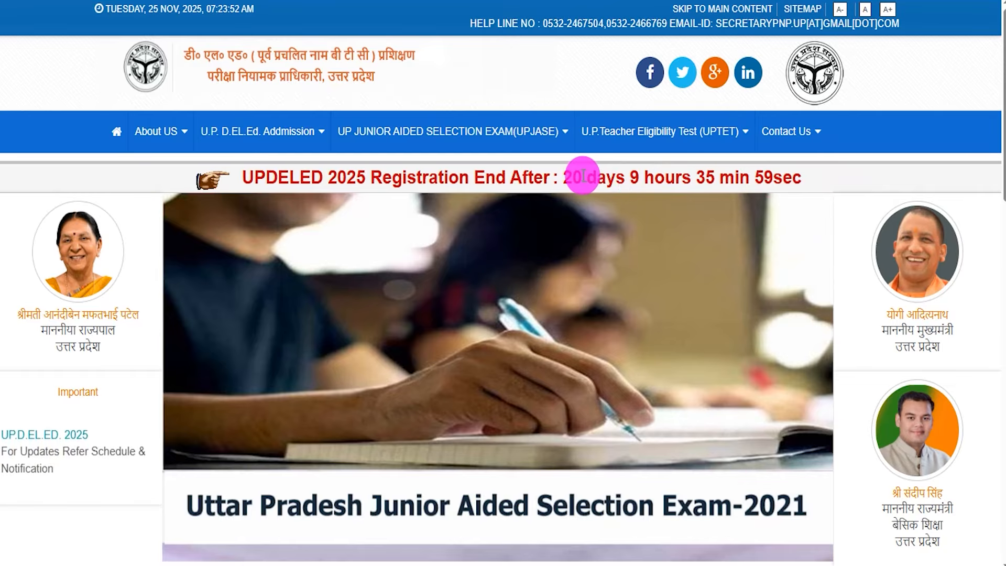
# Step: Look over the UPDELED homepage, covering the registration countdown, candidate services, news flash, notifications and contact details
pyautogui.moveTo(569, 177); pyautogui.dragTo(843, 183)
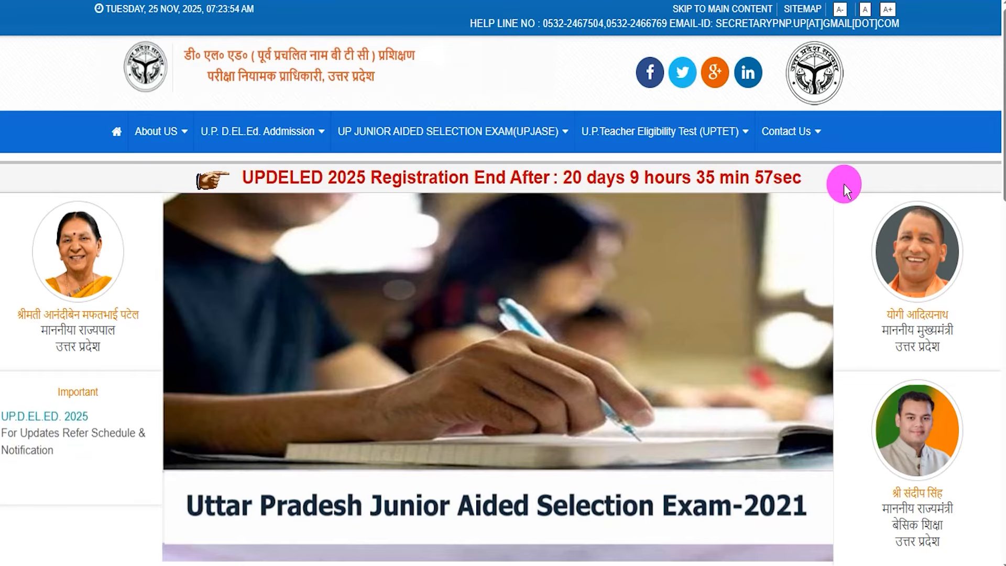
pyautogui.scroll(-5, 767, 330)
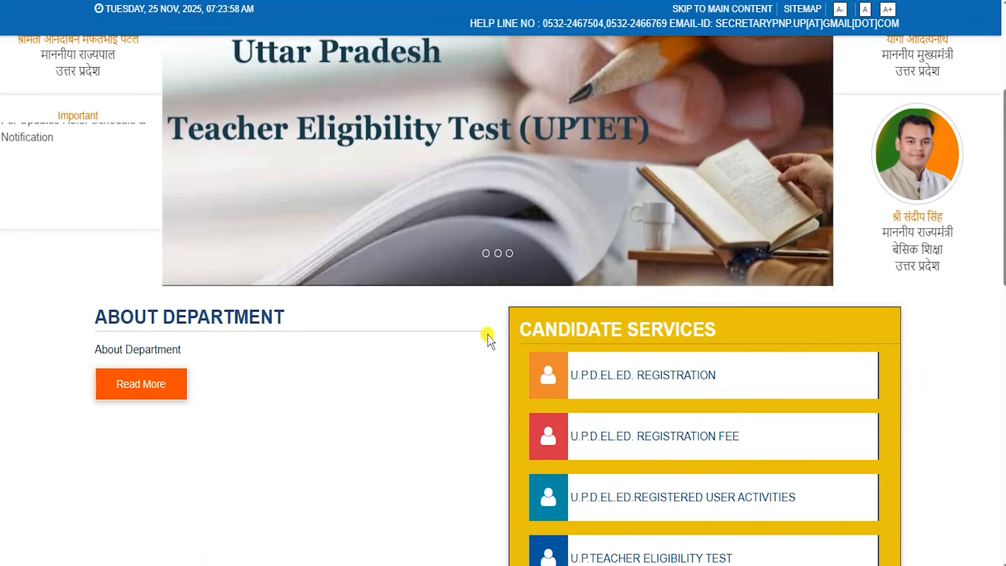
pyautogui.scroll(-1, 487, 335)
pyautogui.scroll(-13, 487, 334)
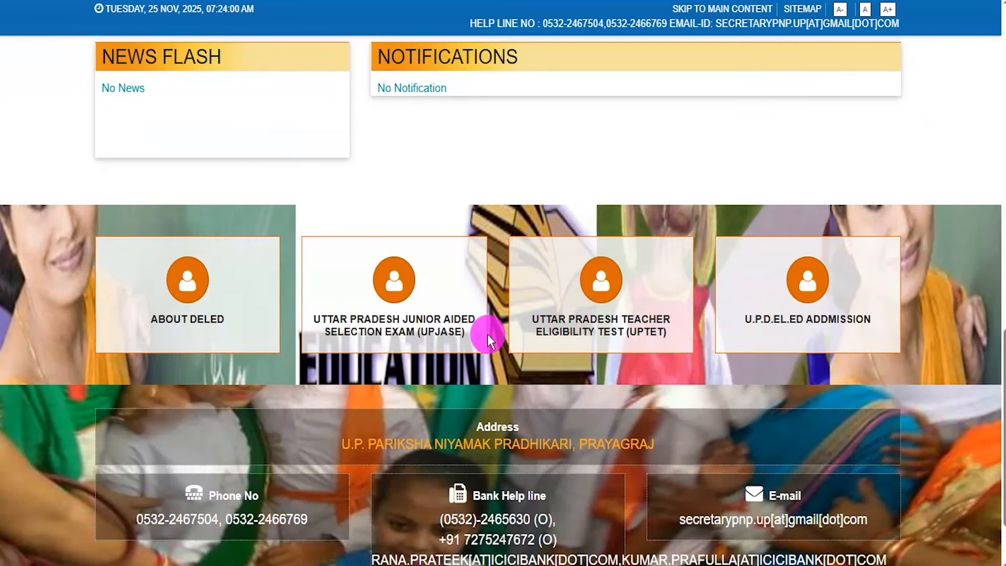
pyautogui.scroll(20, 487, 335)
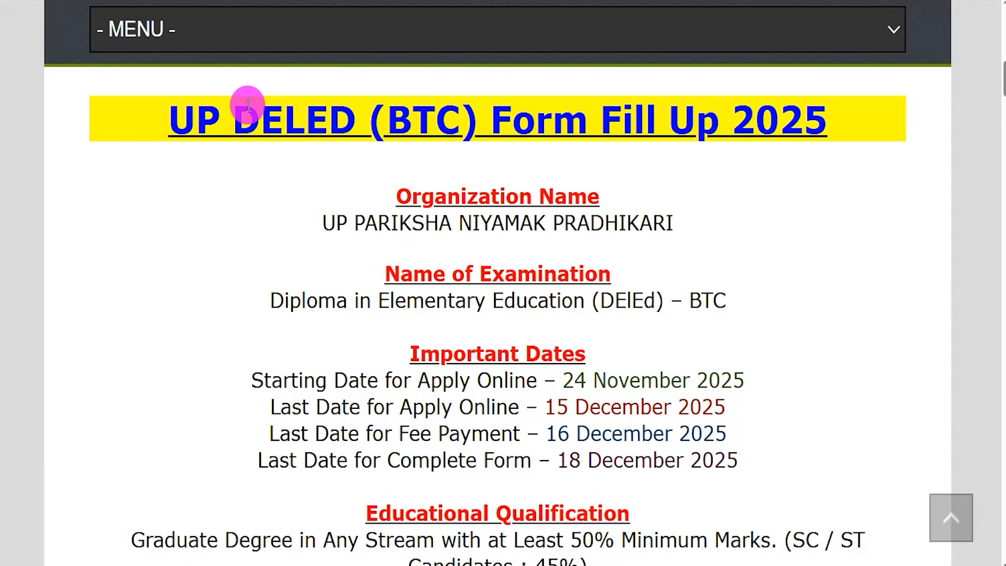
# Step: Switch to the UP DELED (BTC) Form Fill Up 2025 article and read its organization, examination name and application dates
pyautogui.moveTo(195, 119); pyautogui.dragTo(793, 121)
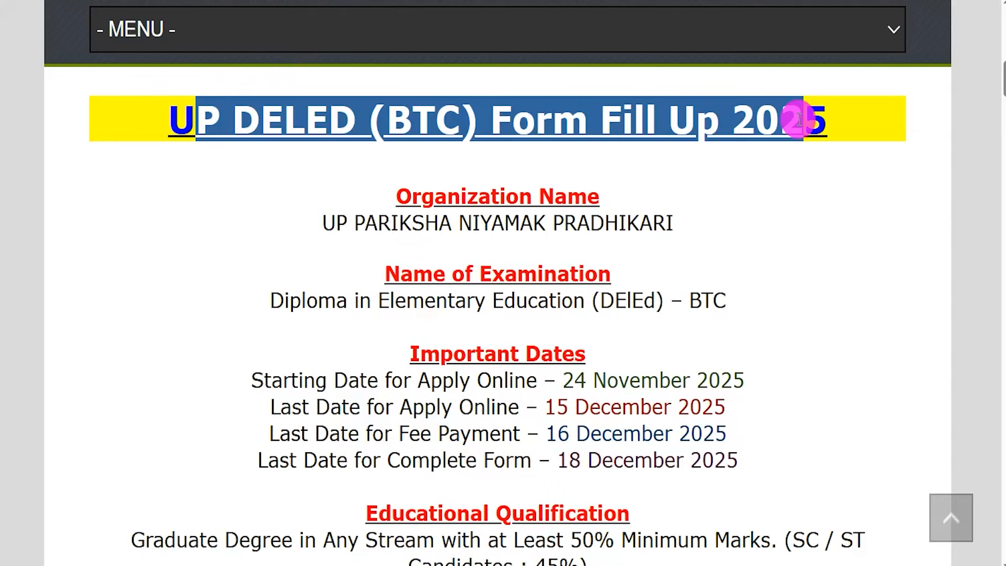
pyautogui.click(452, 224)
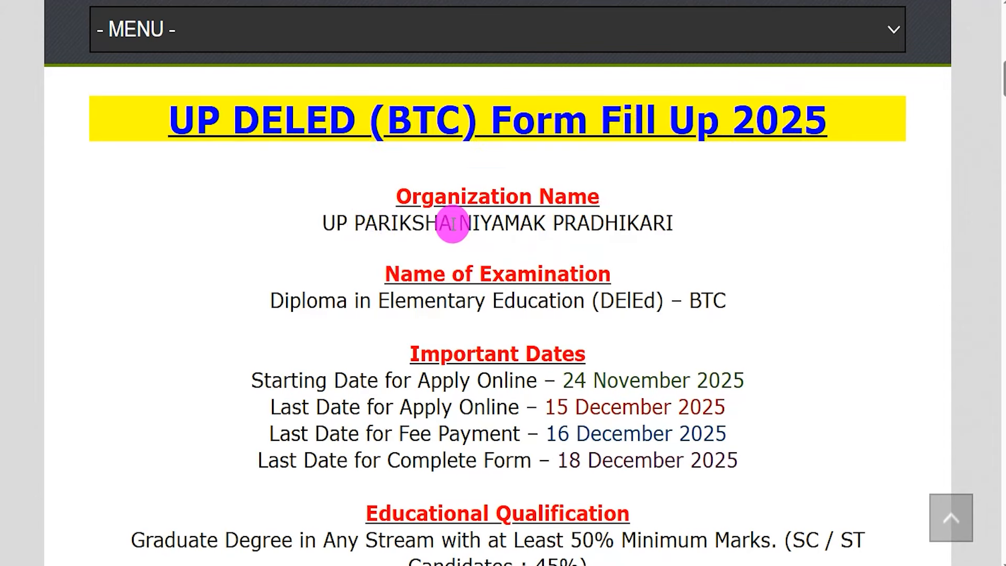
pyautogui.moveTo(349, 223); pyautogui.dragTo(676, 224)
pyautogui.moveTo(284, 301); pyautogui.dragTo(728, 302)
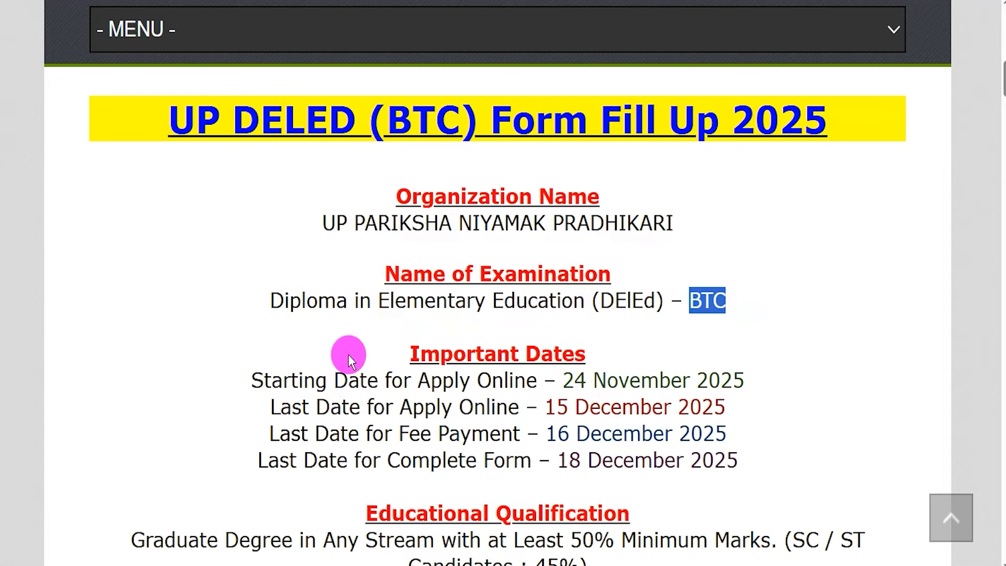
pyautogui.moveTo(291, 381); pyautogui.dragTo(743, 379)
pyautogui.moveTo(547, 407); pyautogui.dragTo(724, 405)
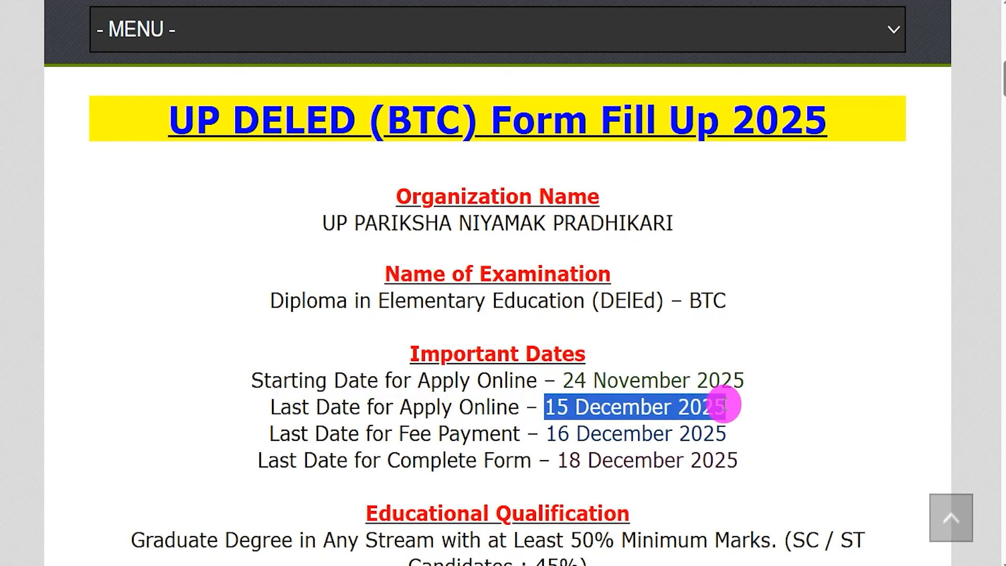
# Step: Read the article's Educational Qualification section, including the minimum marks for general and SC/ST candidates
pyautogui.scroll(-2, 715, 404)
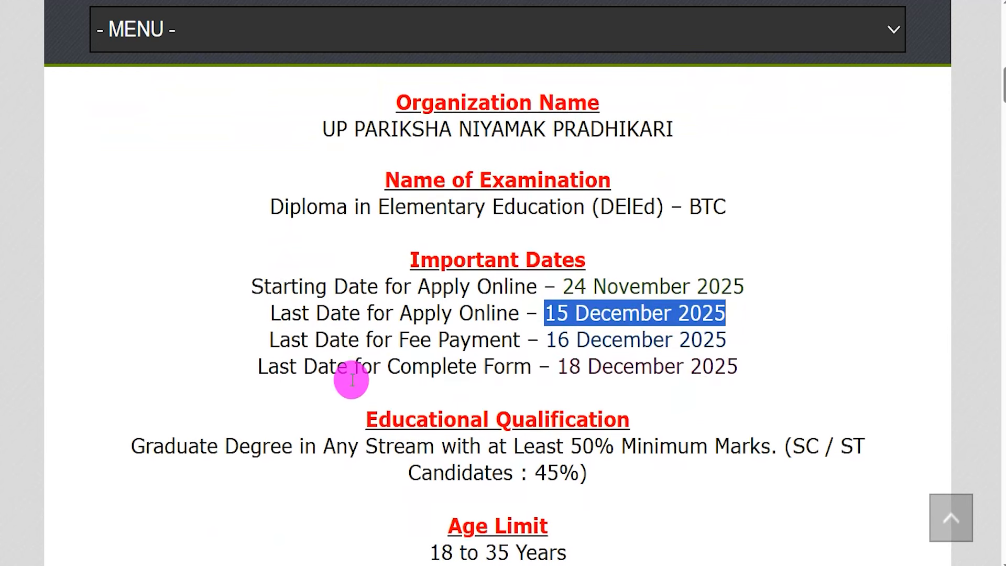
pyautogui.moveTo(170, 443); pyautogui.dragTo(471, 447)
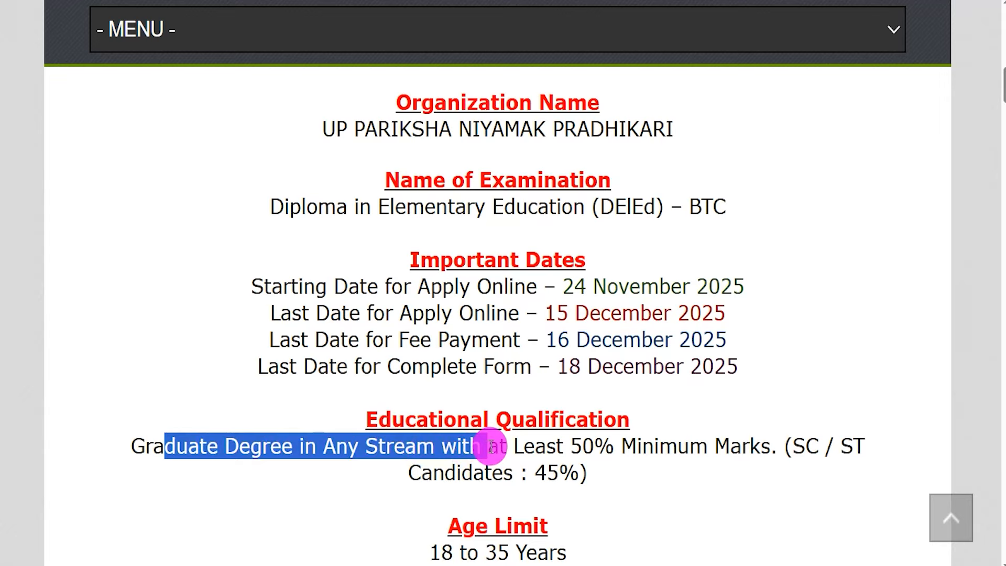
pyautogui.moveTo(571, 446); pyautogui.dragTo(728, 443)
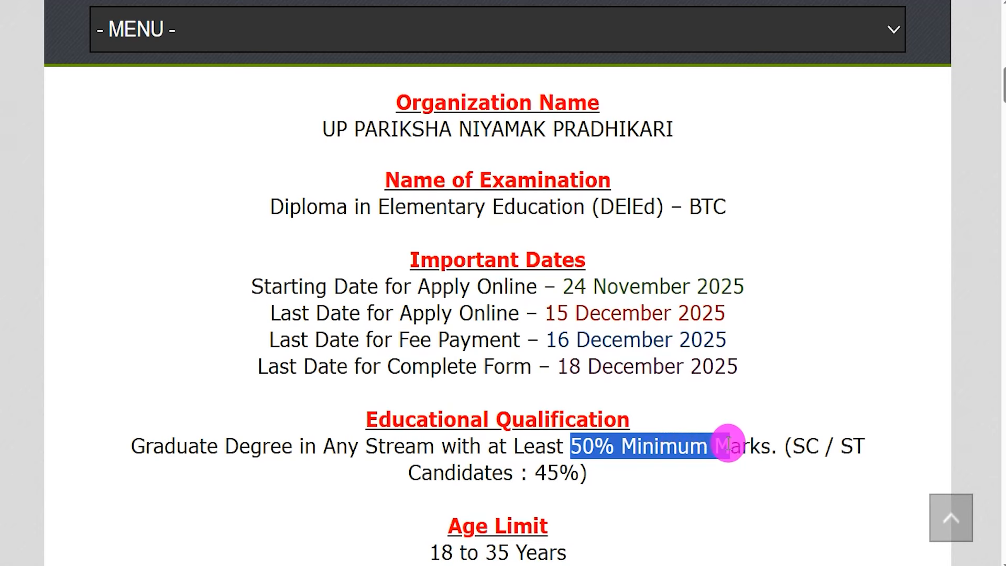
pyautogui.moveTo(793, 446); pyautogui.dragTo(869, 445)
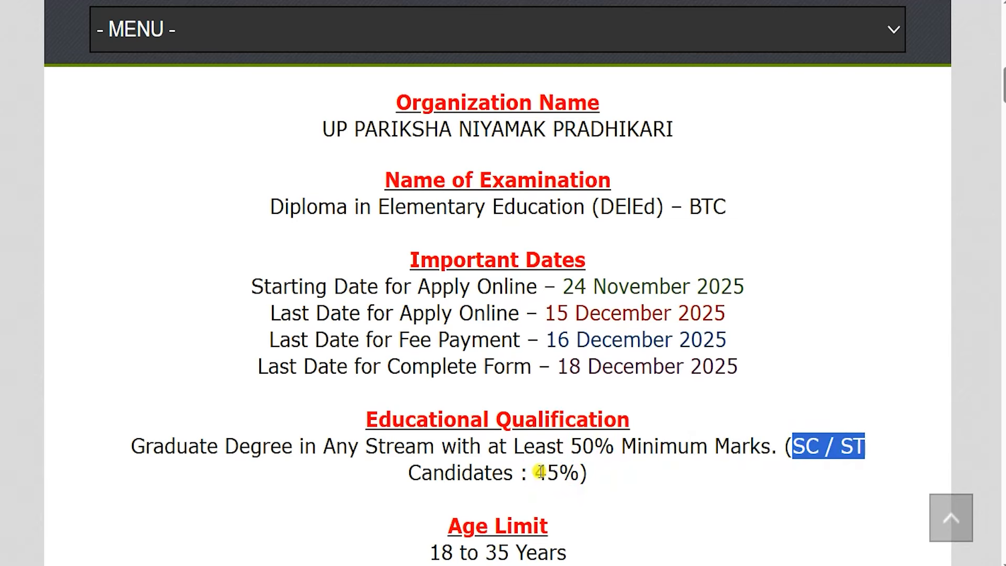
pyautogui.moveTo(538, 472); pyautogui.dragTo(570, 471)
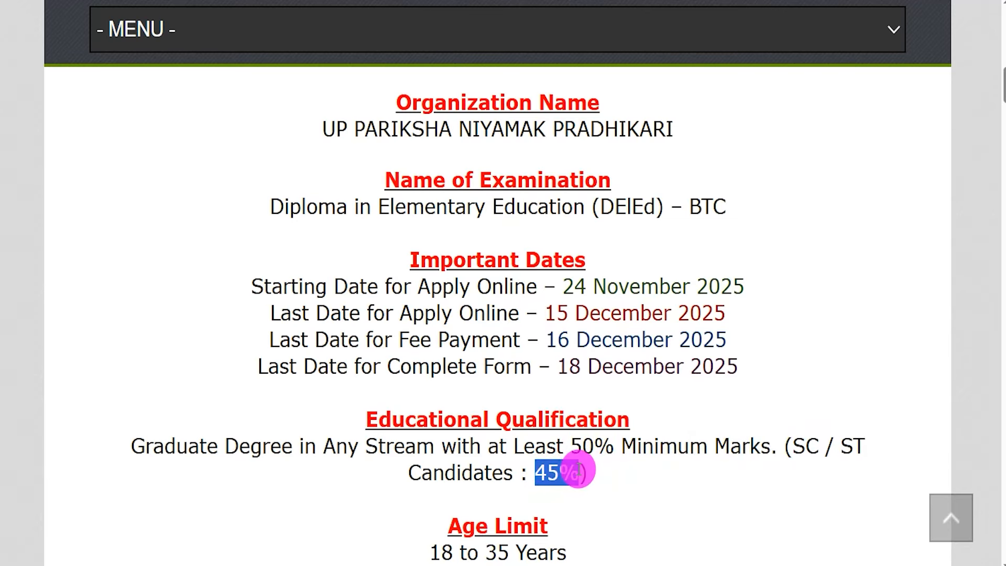
pyautogui.scroll(-1, 577, 470)
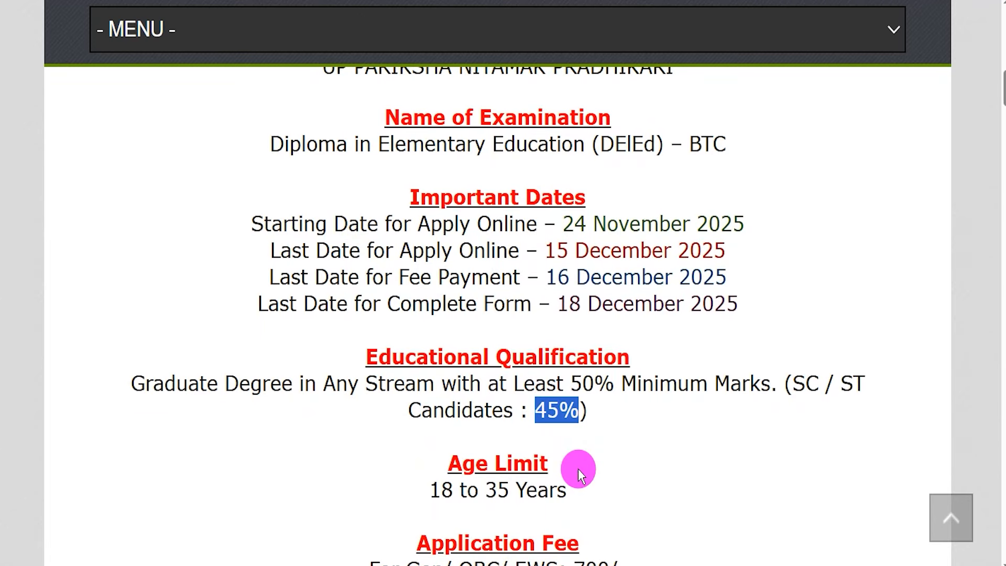
# Step: Read the article's Age Limit and Application Fee sections, including each category's fee and the payment mode
pyautogui.scroll(-2, 577, 468)
pyautogui.moveTo(429, 397); pyautogui.dragTo(563, 395)
pyautogui.scroll(-2, 475, 402)
pyautogui.moveTo(427, 387); pyautogui.dragTo(627, 382)
pyautogui.moveTo(462, 408); pyautogui.dragTo(581, 408)
pyautogui.moveTo(469, 435); pyautogui.dragTo(553, 434)
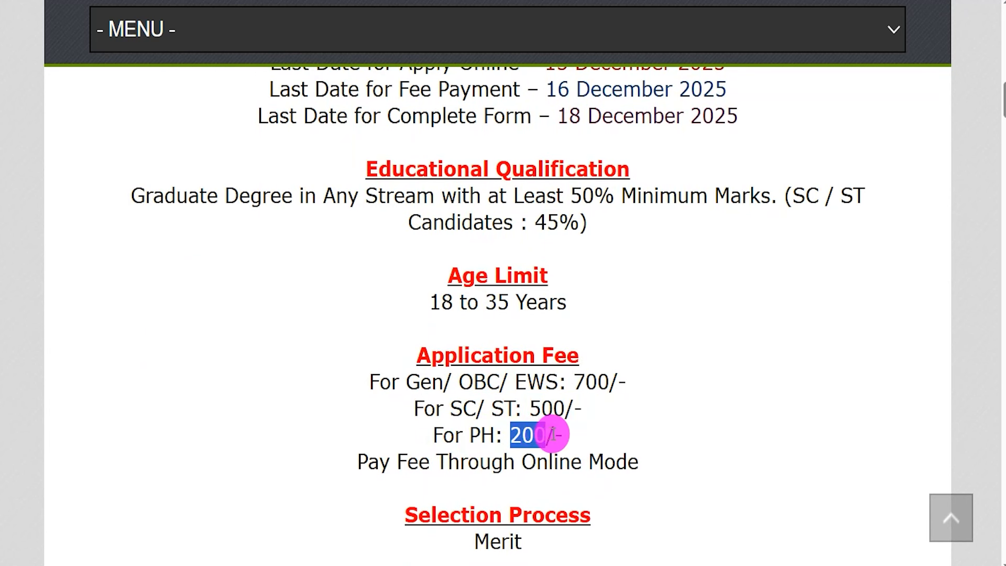
pyautogui.scroll(-1, 550, 420)
pyautogui.moveTo(449, 431); pyautogui.dragTo(592, 431)
pyautogui.scroll(-3, 595, 431)
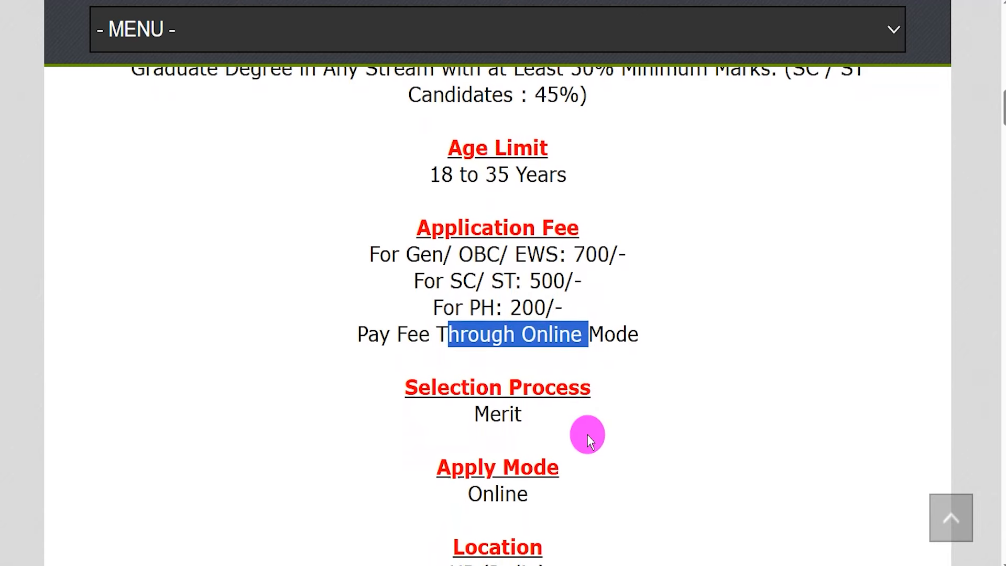
# Step: Review the article's apply mode, location, official website and the Official Notification Pdf entry under Important Links
pyautogui.moveTo(474, 321); pyautogui.dragTo(512, 335)
pyautogui.scroll(-2, 507, 348)
pyautogui.click(536, 419)
pyautogui.scroll(-1, 478, 337)
pyautogui.scroll(-1, 495, 366)
pyautogui.scroll(-2, 496, 366)
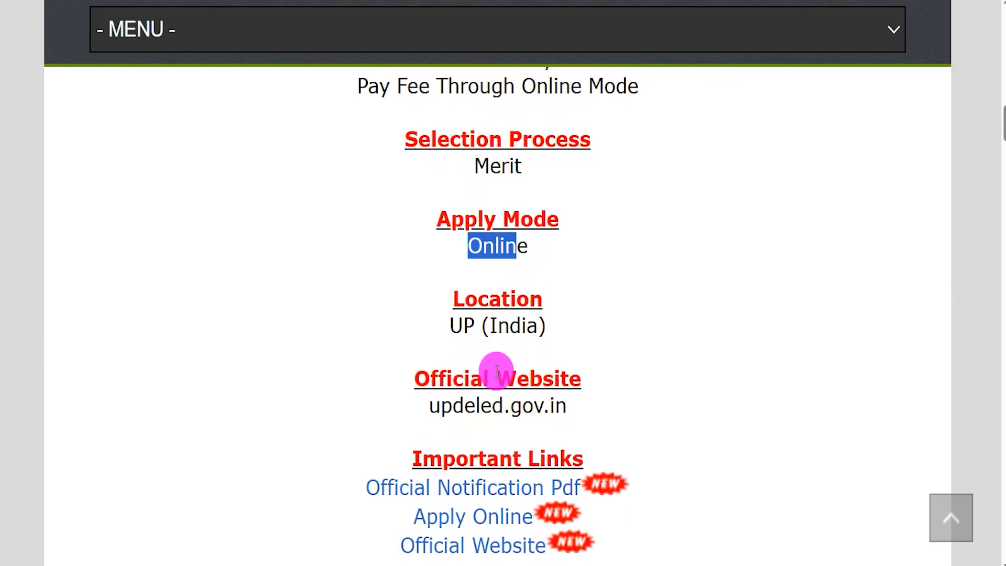
pyautogui.moveTo(422, 427); pyautogui.dragTo(573, 426)
pyautogui.moveTo(353, 456); pyautogui.dragTo(597, 452)
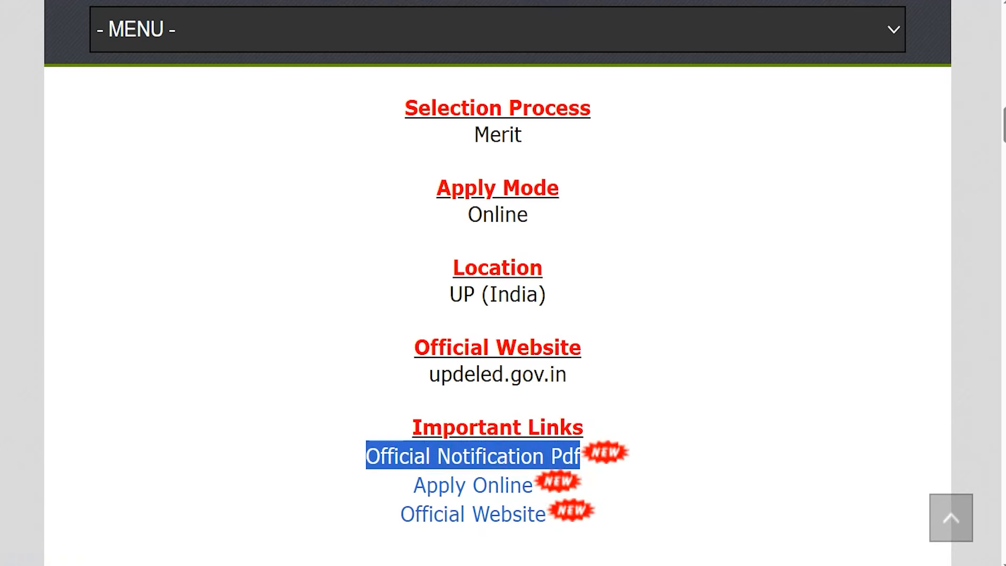
# Step: View the official notification Press_Release.pdf, check its instructions and schedule table, and return to the article
pyautogui.click(437, 0)
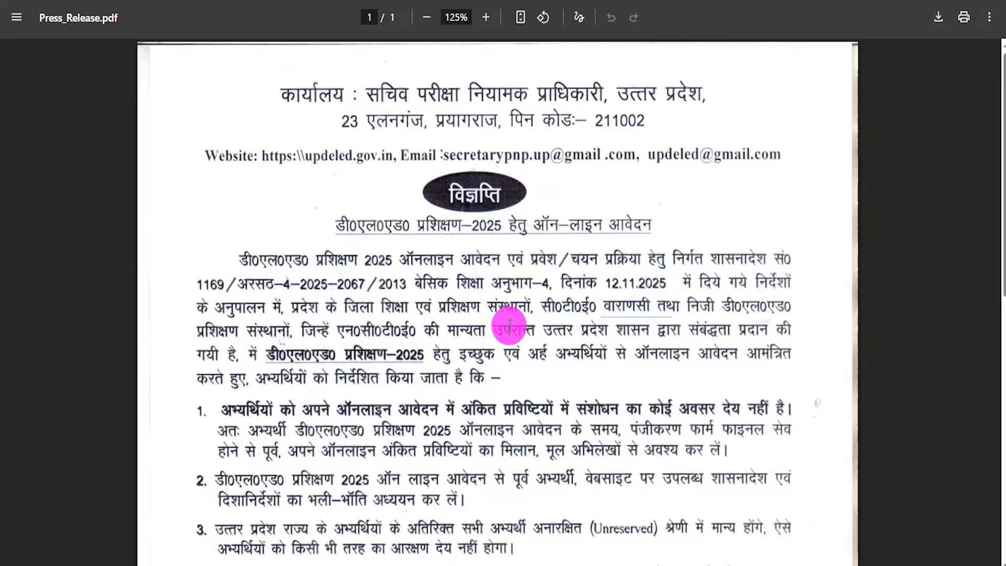
pyautogui.scroll(-2, 519, 350)
pyautogui.scroll(-4, 519, 350)
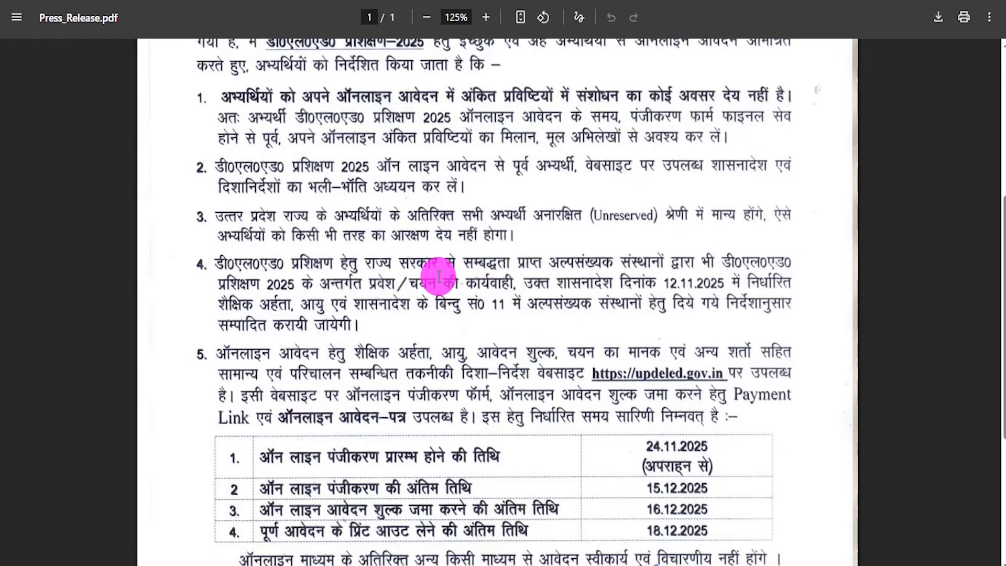
pyautogui.scroll(5, 438, 262)
pyautogui.scroll(-6, 557, 446)
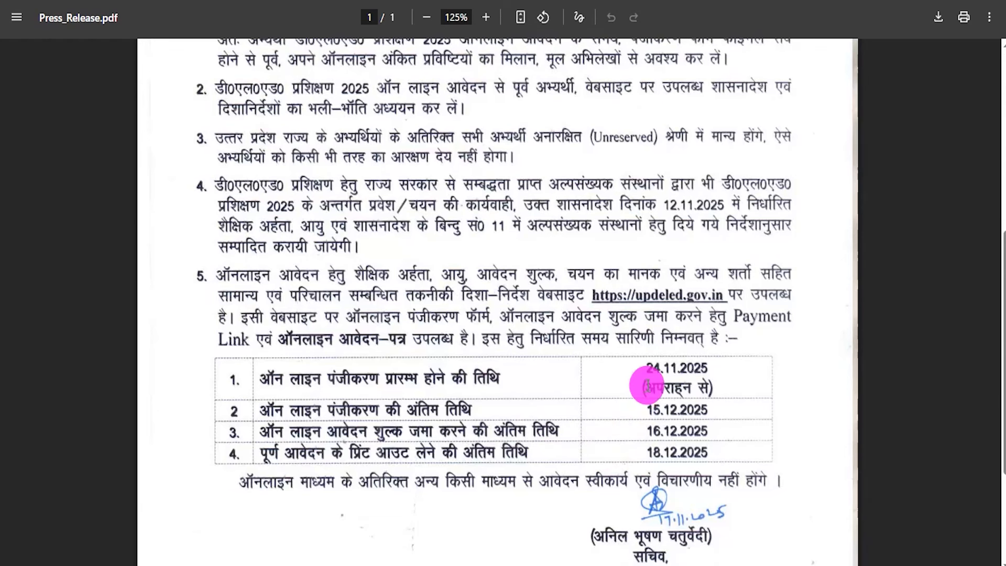
pyautogui.moveTo(654, 431); pyautogui.dragTo(701, 452)
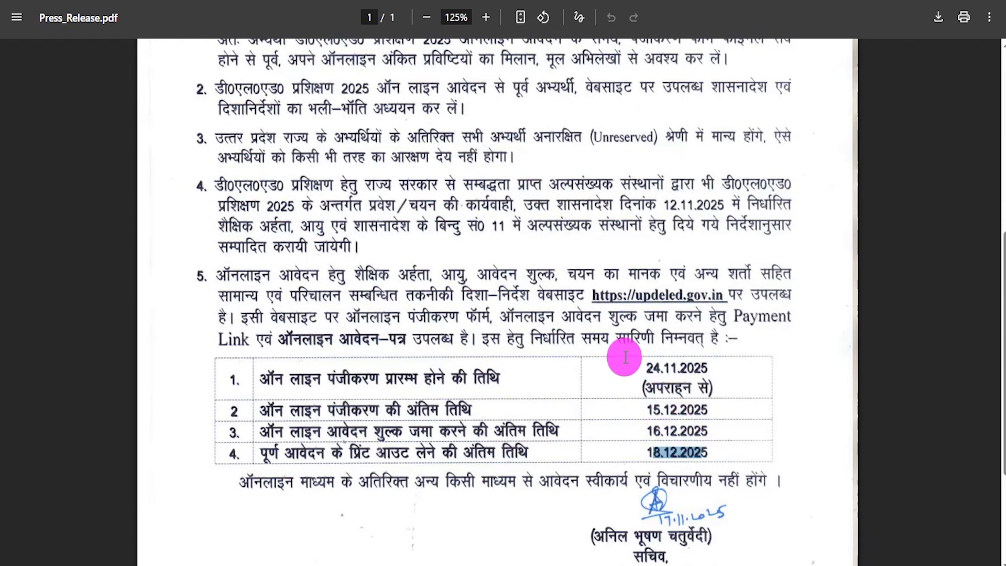
pyautogui.scroll(-3, 622, 356)
pyautogui.scroll(10, 393, 281)
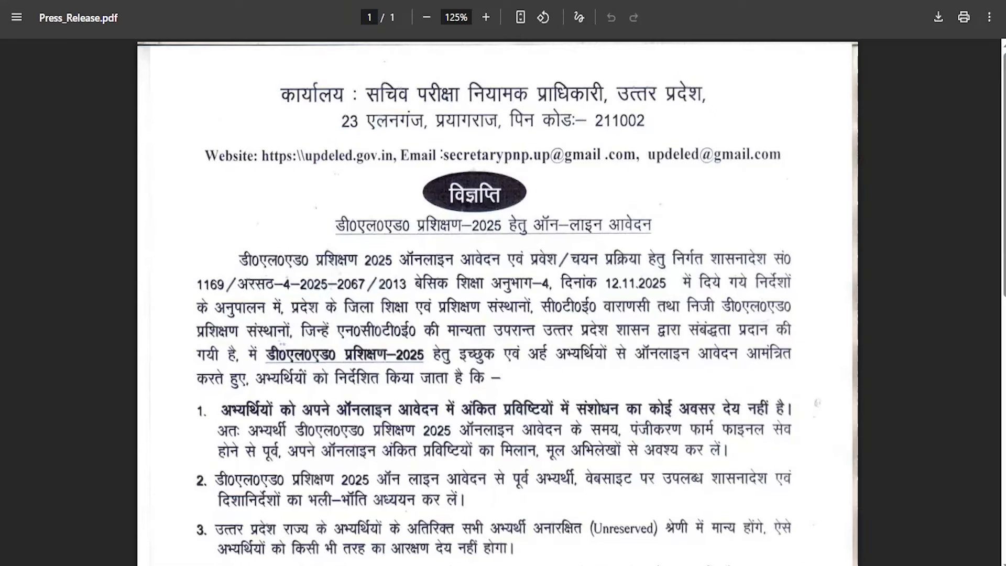
pyautogui.moveTo(539, 328); pyautogui.dragTo(654, 332)
pyautogui.click(655, 332)
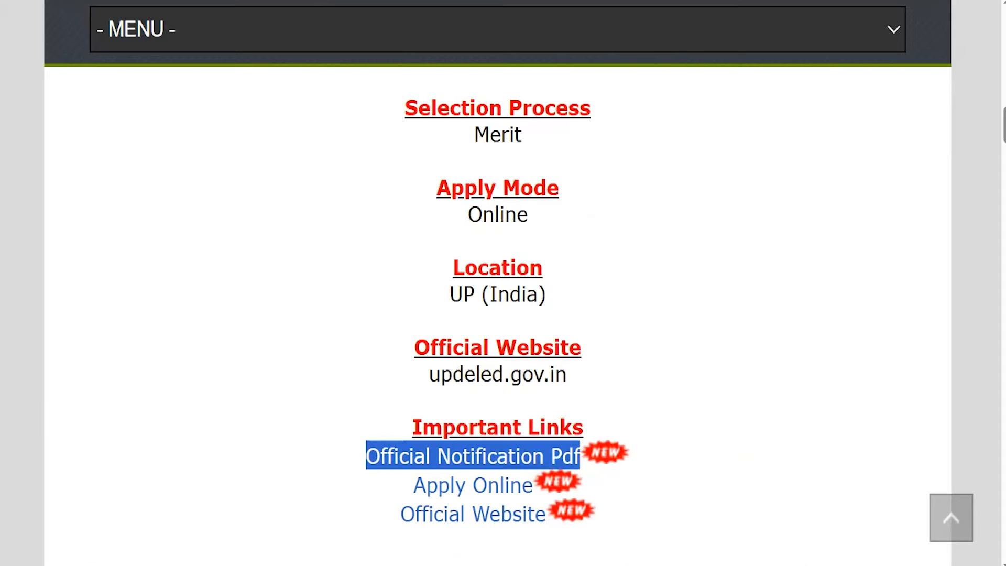
# Step: Go to the U.P. D.El.Ed. 2025 registration dashboard and open the Registered User Activities login page
pyautogui.moveTo(406, 479); pyautogui.dragTo(531, 485)
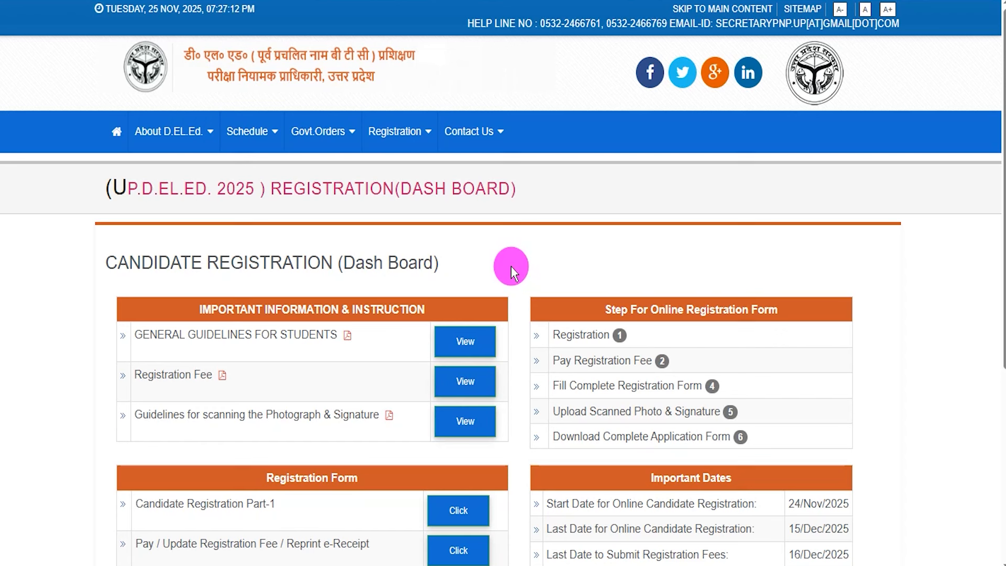
pyautogui.click(397, 135)
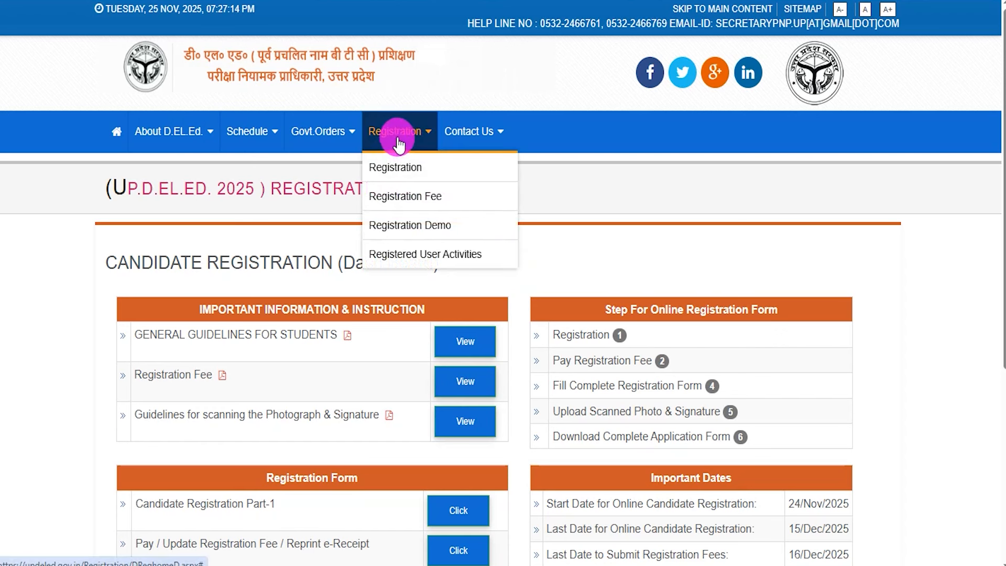
pyautogui.click(424, 253)
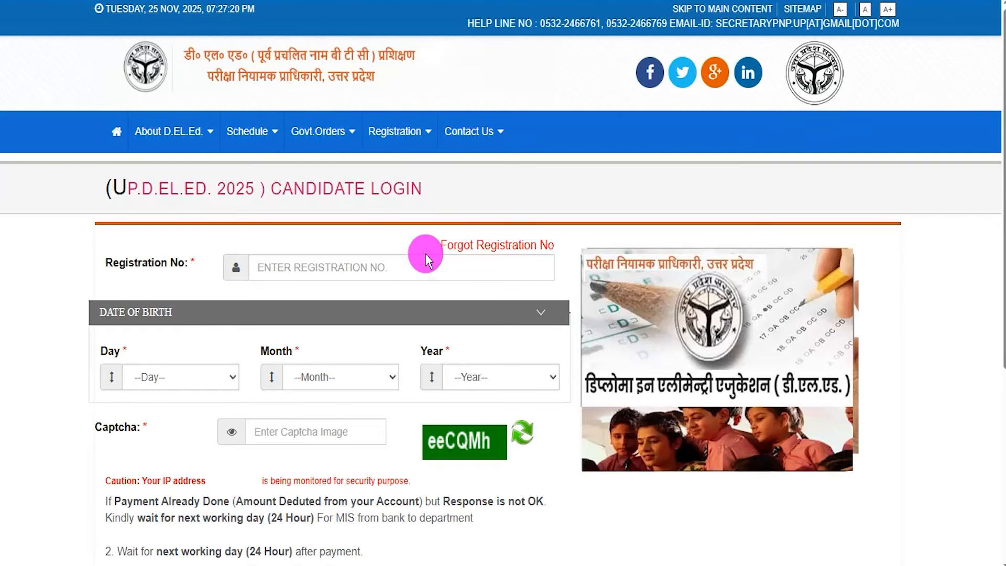
# Step: Examine the candidate login form's registration number, date of birth and captcha fields, and return to the registration dashboard
pyautogui.click(469, 131)
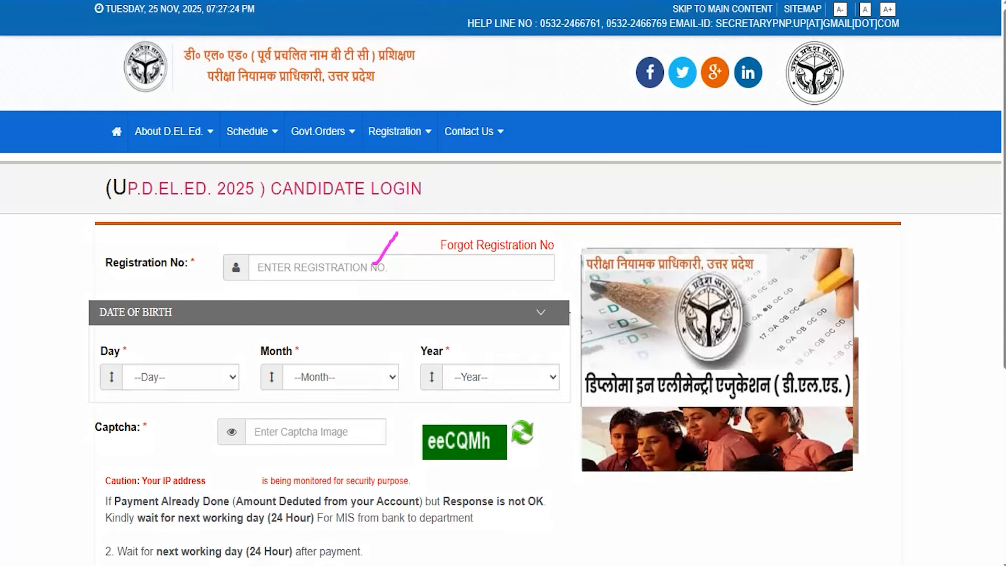
pyautogui.click(208, 379)
pyautogui.click(340, 376)
pyautogui.click(454, 374)
pyautogui.click(449, 419)
pyautogui.moveTo(399, 232); pyautogui.dragTo(371, 266)
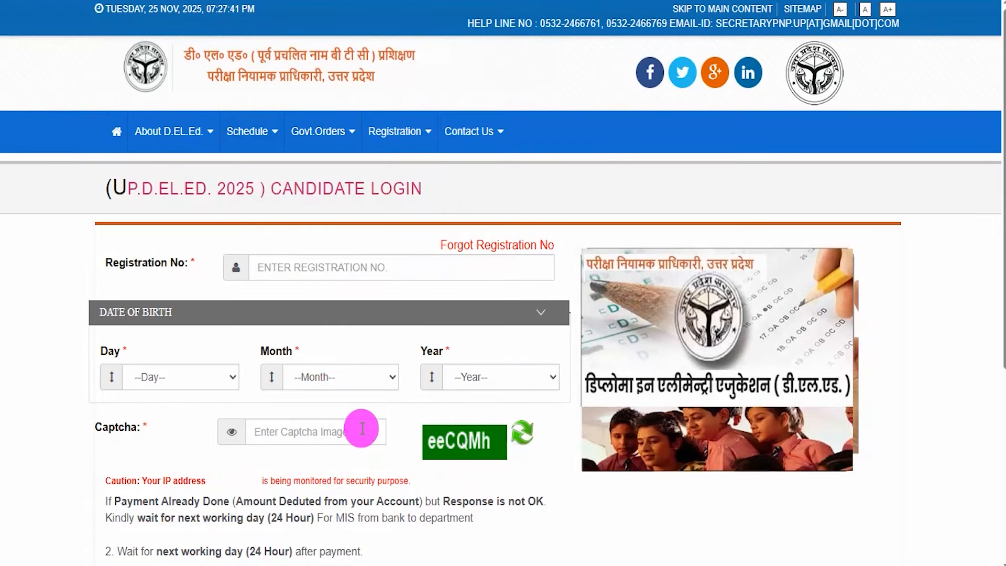
pyautogui.scroll(-3, 362, 429)
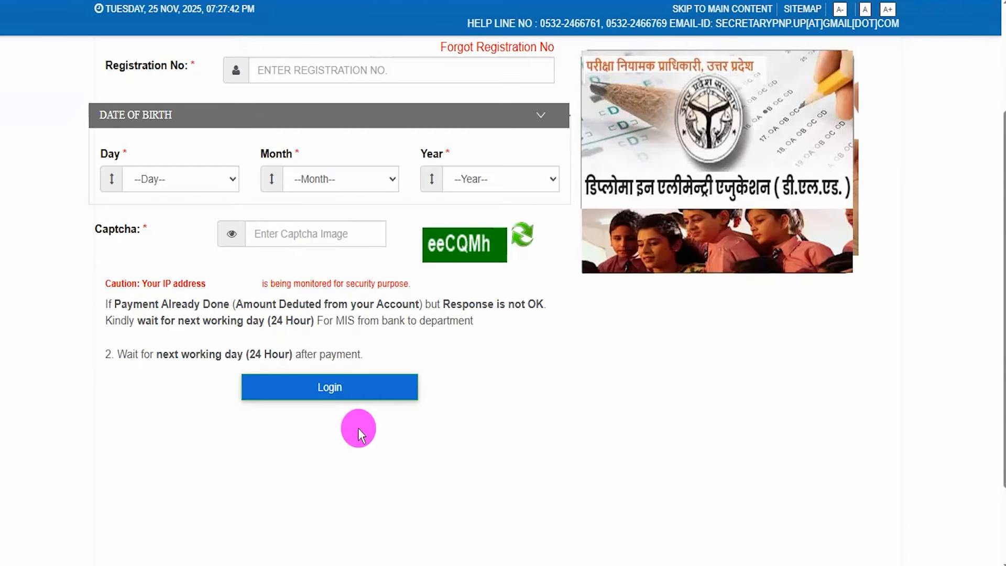
pyautogui.moveTo(659, 350)
pyautogui.mouseDown()
pyautogui.moveTo(587, 351)
pyautogui.moveTo(432, 379)
pyautogui.mouseUp()
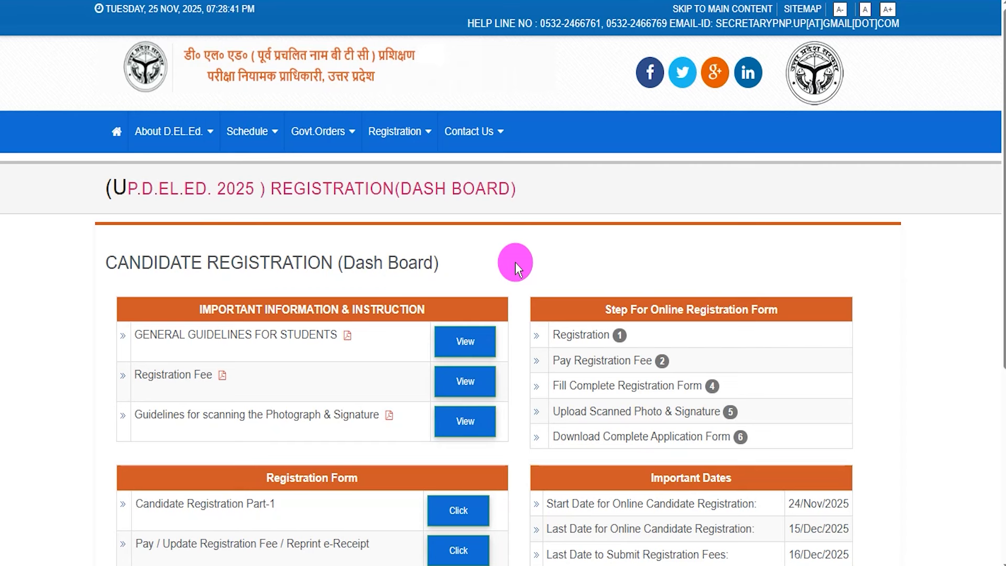
# Step: Open Candidate Registration Part-1 from the dashboard's Registration Form section
pyautogui.scroll(-4, 523, 238)
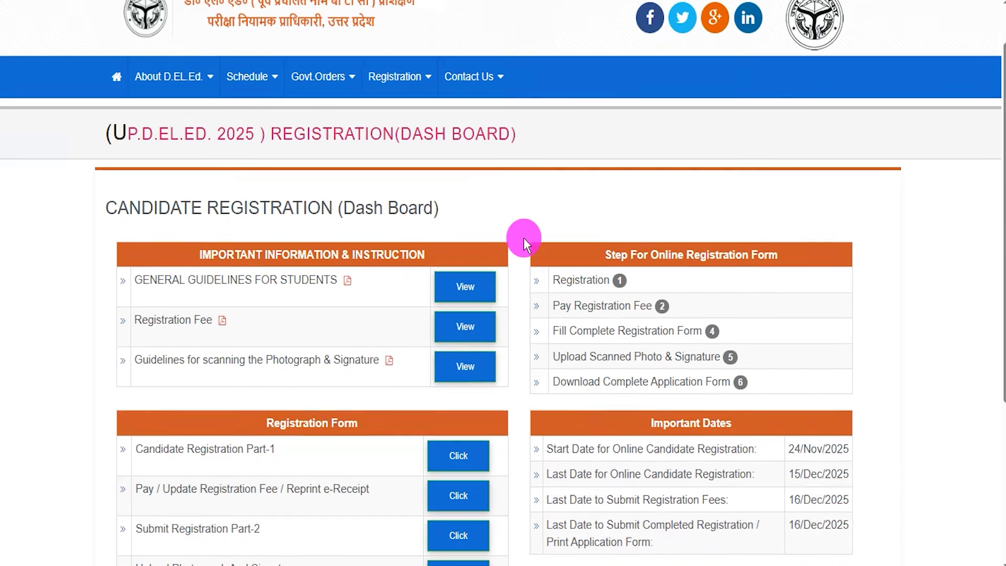
pyautogui.moveTo(276, 282); pyautogui.dragTo(343, 276)
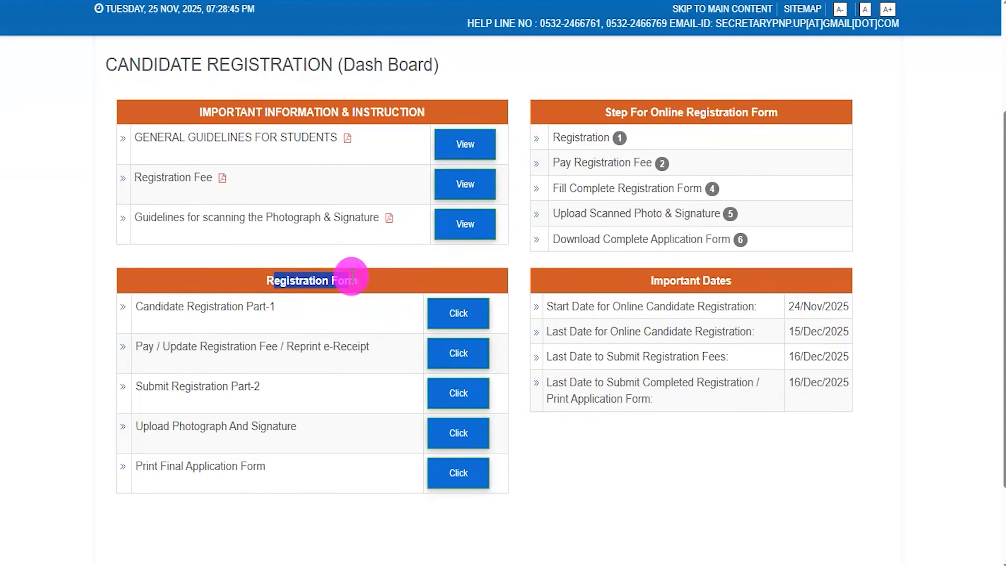
pyautogui.moveTo(142, 304); pyautogui.dragTo(244, 308)
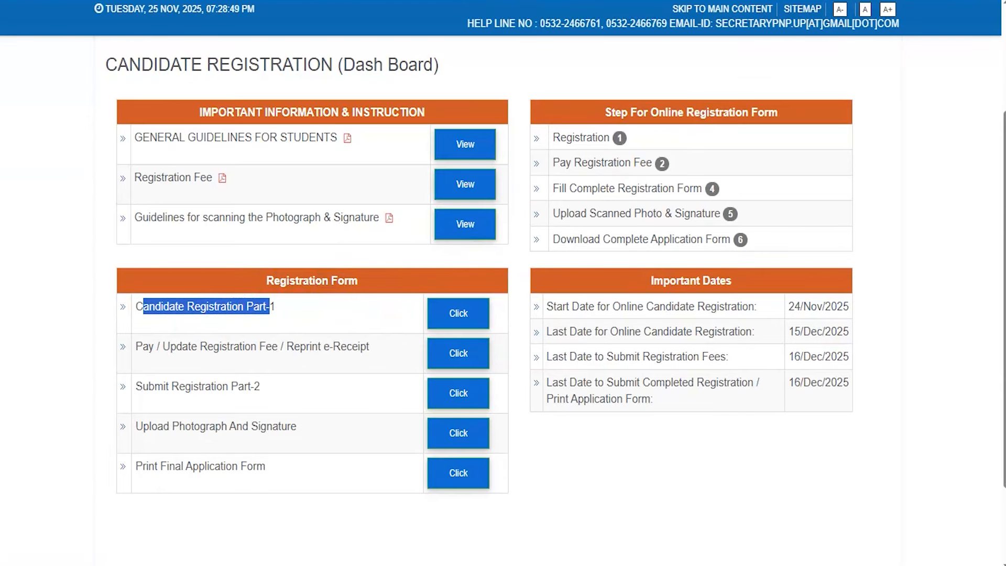
pyautogui.click(459, 313)
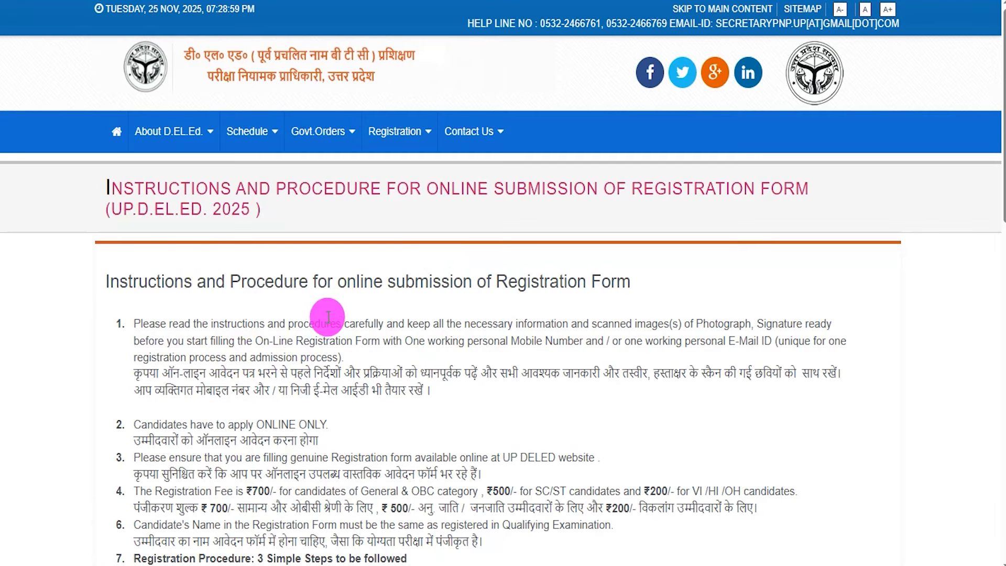
# Step: Read through the registration instructions, accept the declaration at their end and proceed to the UP D.El.Ed. 2025 registration form
pyautogui.moveTo(175, 282); pyautogui.dragTo(514, 271)
pyautogui.moveTo(326, 358); pyautogui.dragTo(386, 363)
pyautogui.scroll(-10, 341, 337)
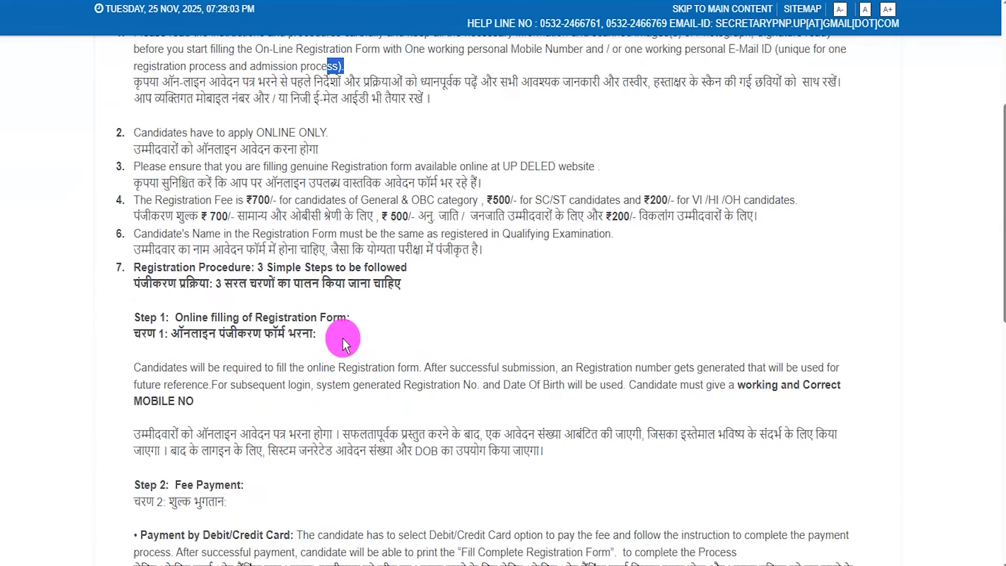
pyautogui.scroll(-7, 335, 298)
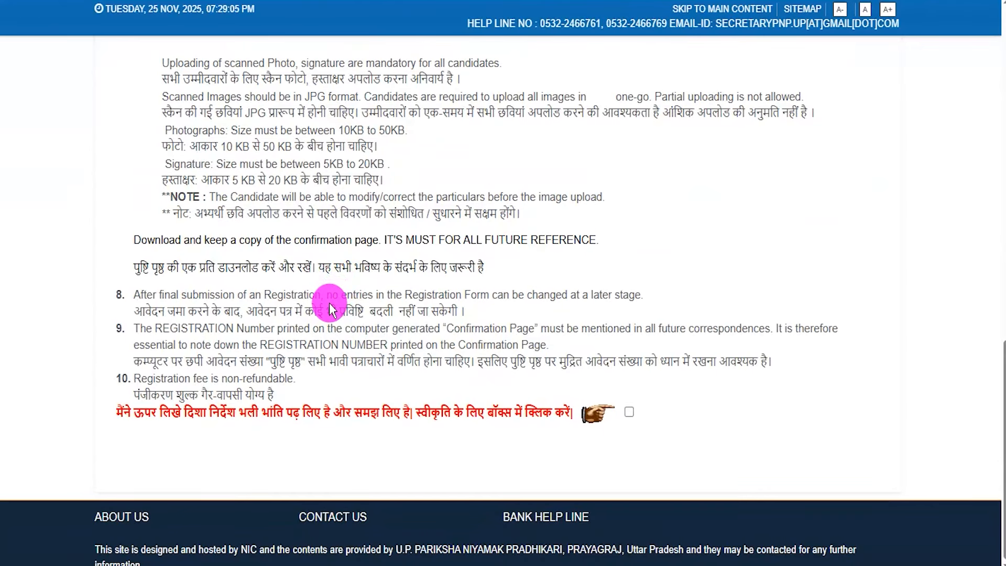
pyautogui.click(628, 413)
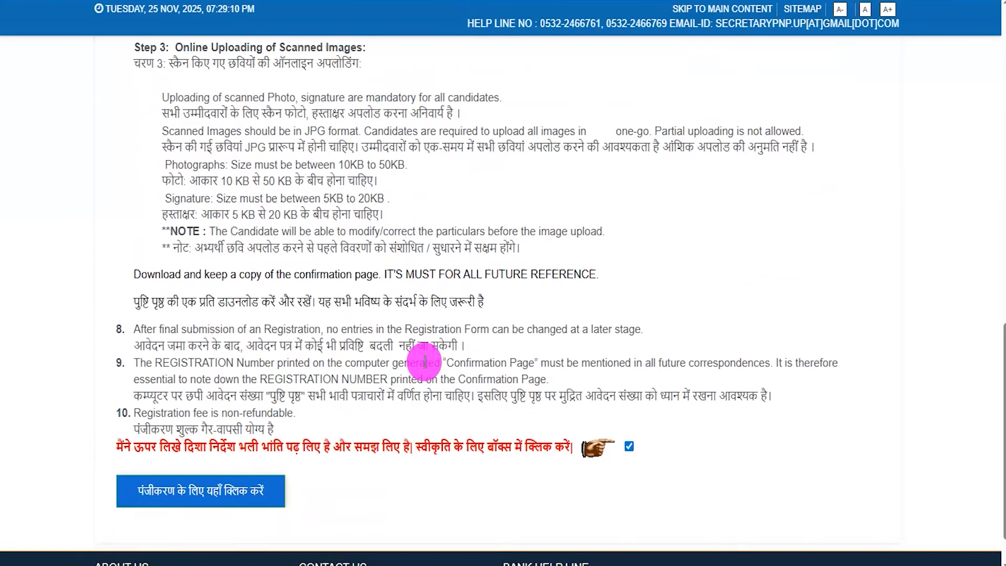
pyautogui.scroll(-1, 425, 361)
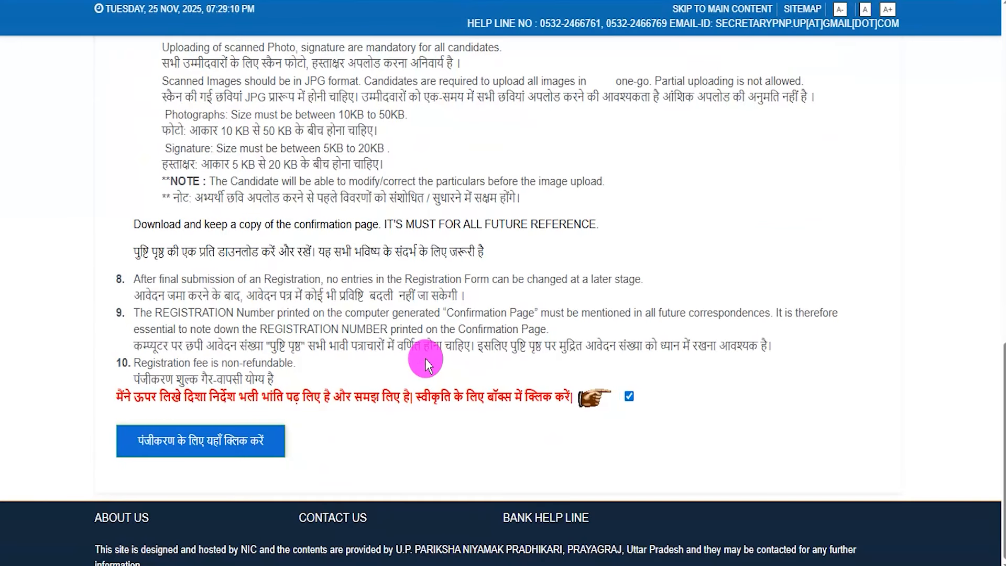
pyautogui.click(237, 443)
pyautogui.moveTo(565, 451); pyautogui.dragTo(290, 439)
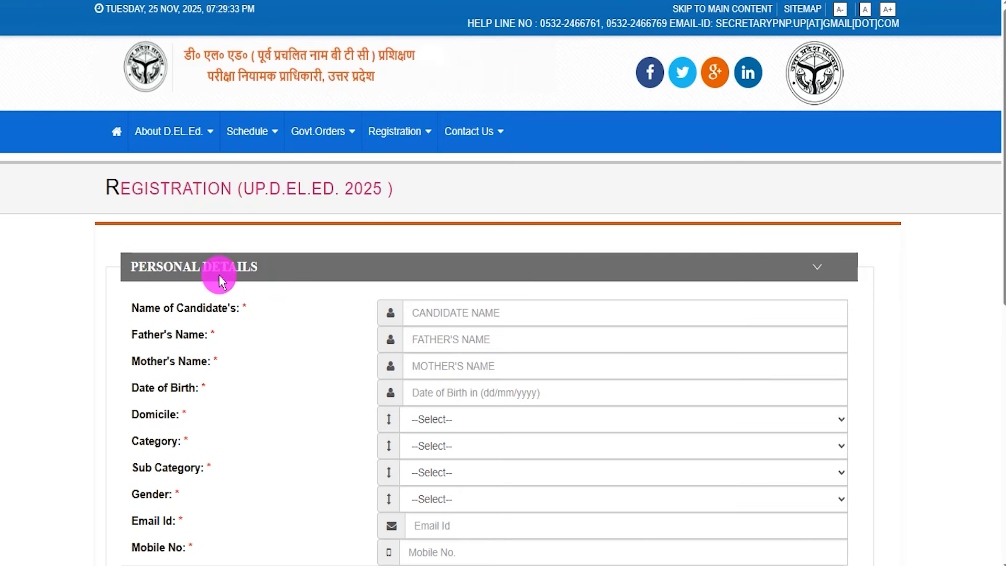
# Step: Go through the candidate, parent name and date of birth fields in Personal Details and set Domicile to U.P
pyautogui.moveTo(173, 259); pyautogui.dragTo(231, 259)
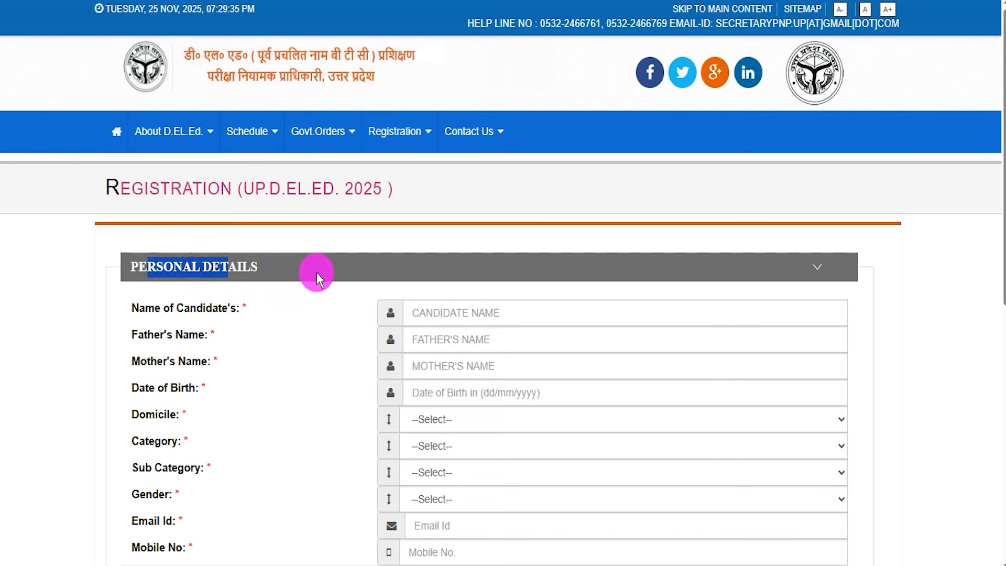
pyautogui.scroll(-4, 316, 273)
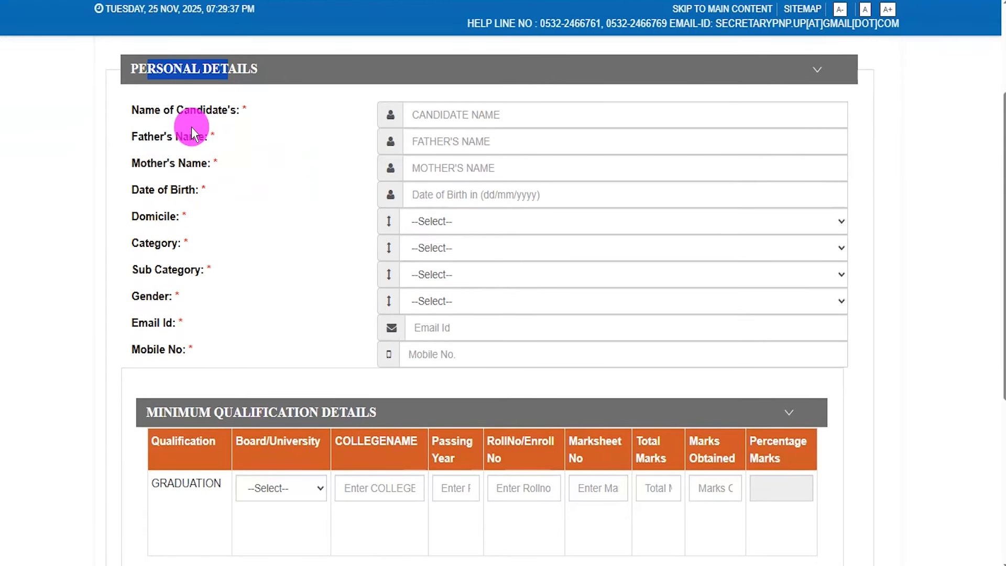
pyautogui.moveTo(154, 111); pyautogui.dragTo(226, 112)
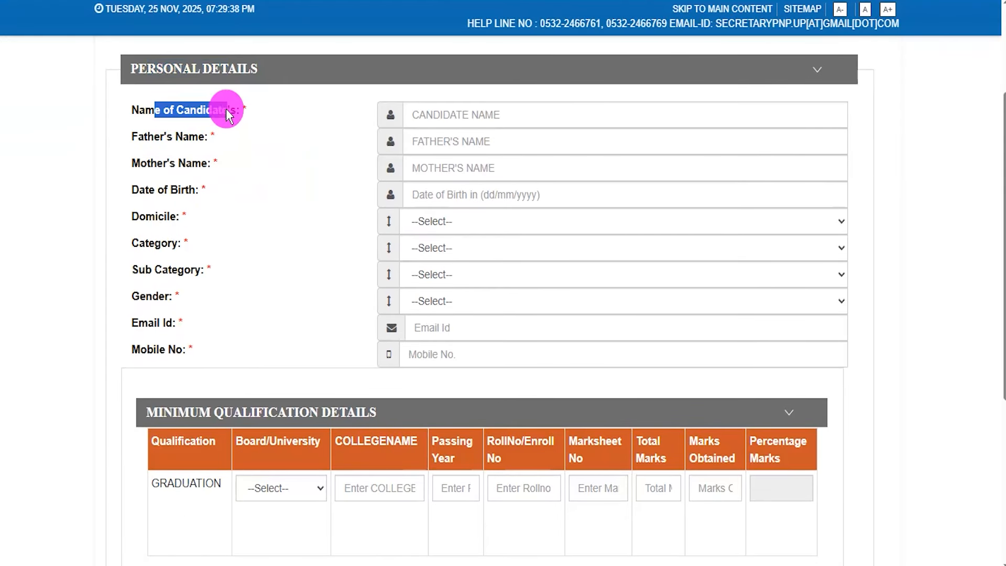
pyautogui.click(444, 113)
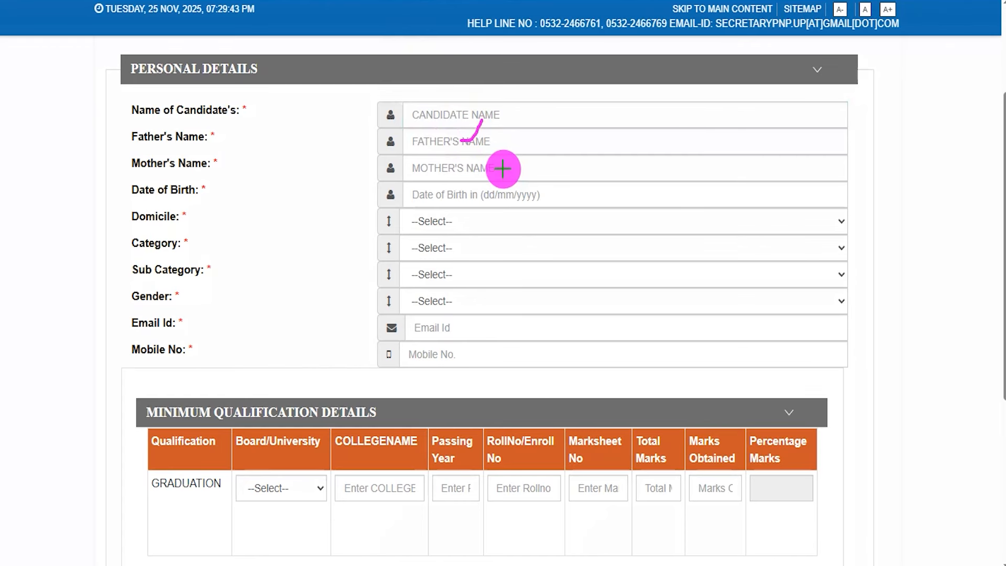
pyautogui.moveTo(503, 167); pyautogui.dragTo(528, 148)
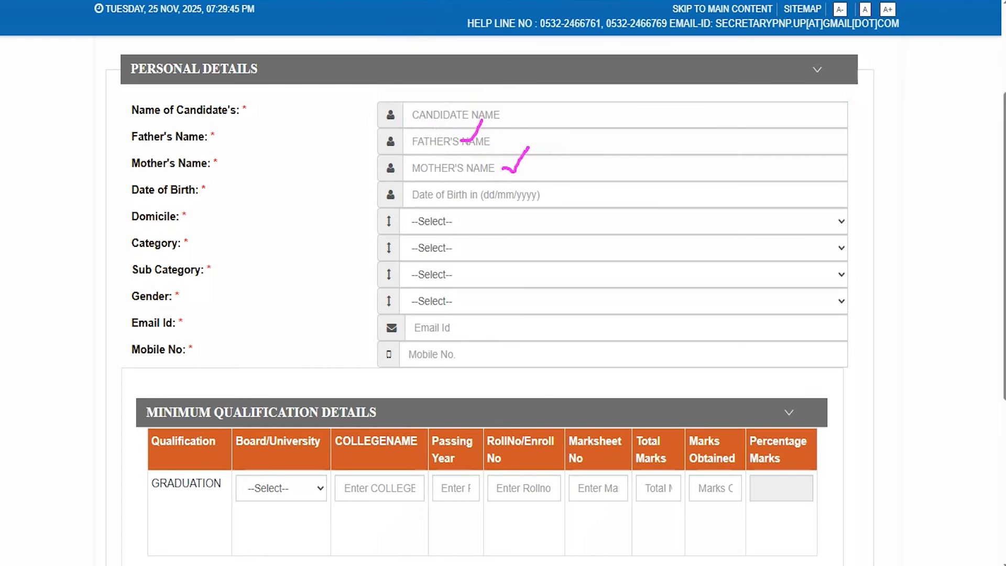
pyautogui.click(427, 195)
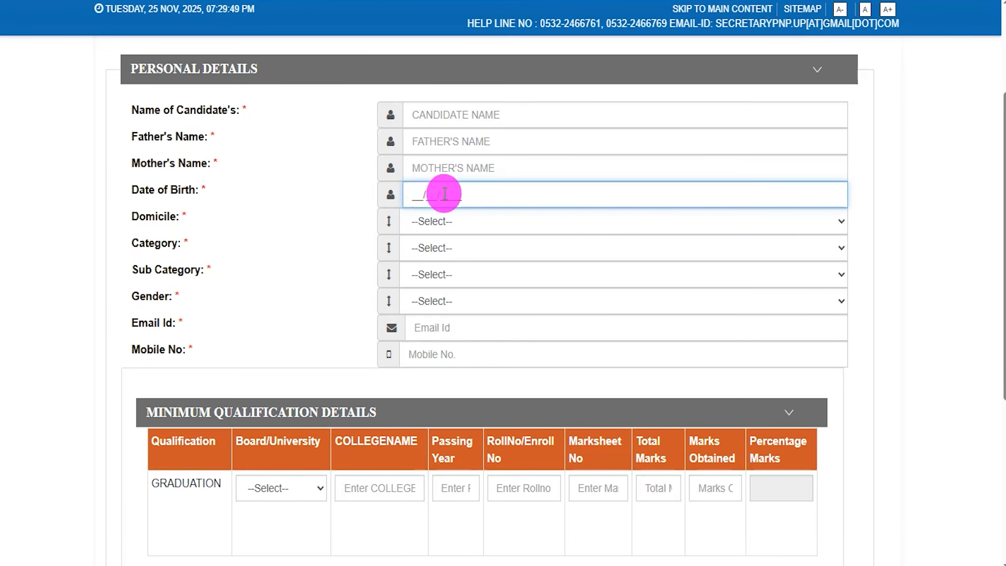
pyautogui.click(449, 220)
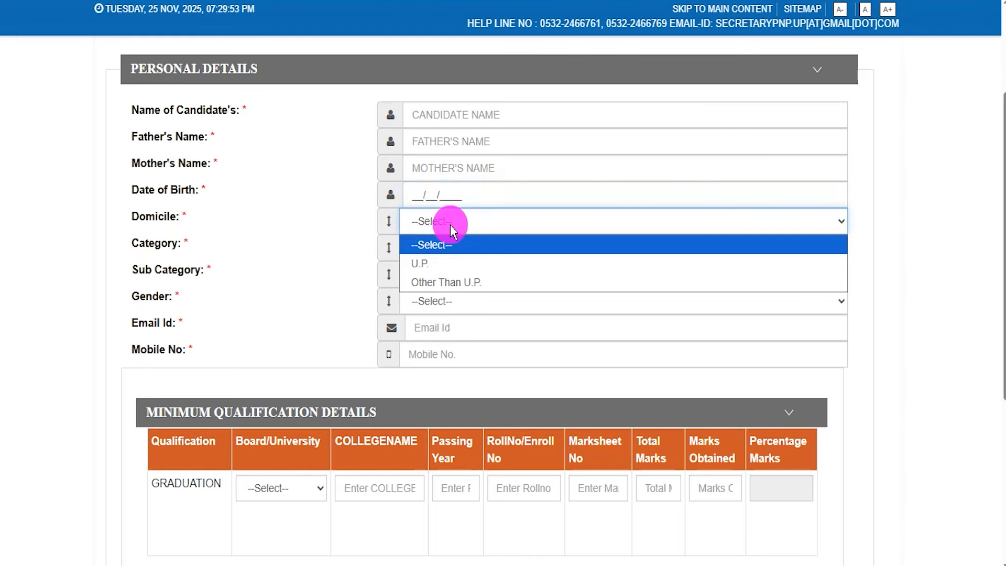
pyautogui.click(431, 267)
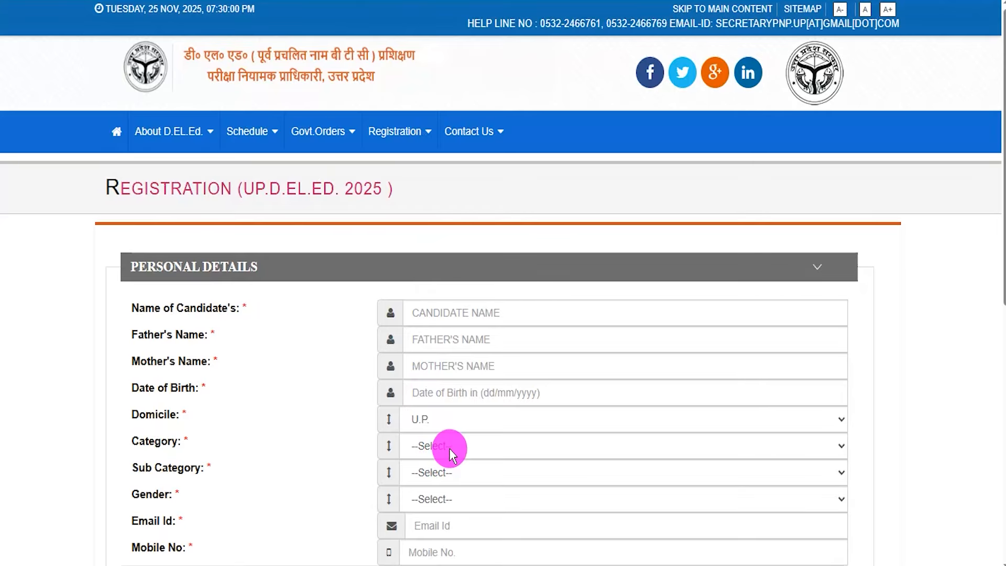
# Step: Examine the Category, Sub Category and Gender fields and the Email Id and Mobile No. fields
pyautogui.click(451, 449)
pyautogui.scroll(-5, 944, 430)
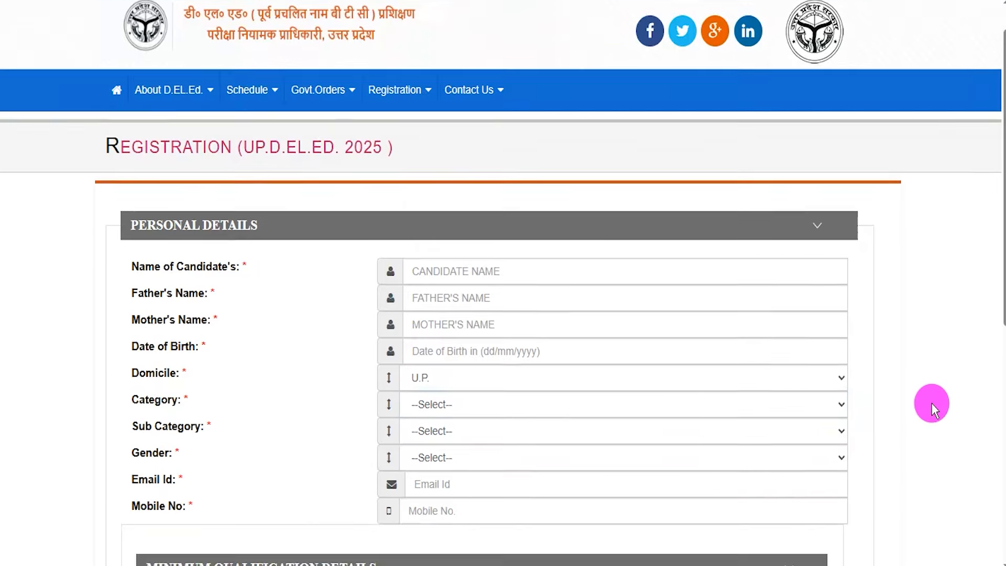
pyautogui.click(460, 196)
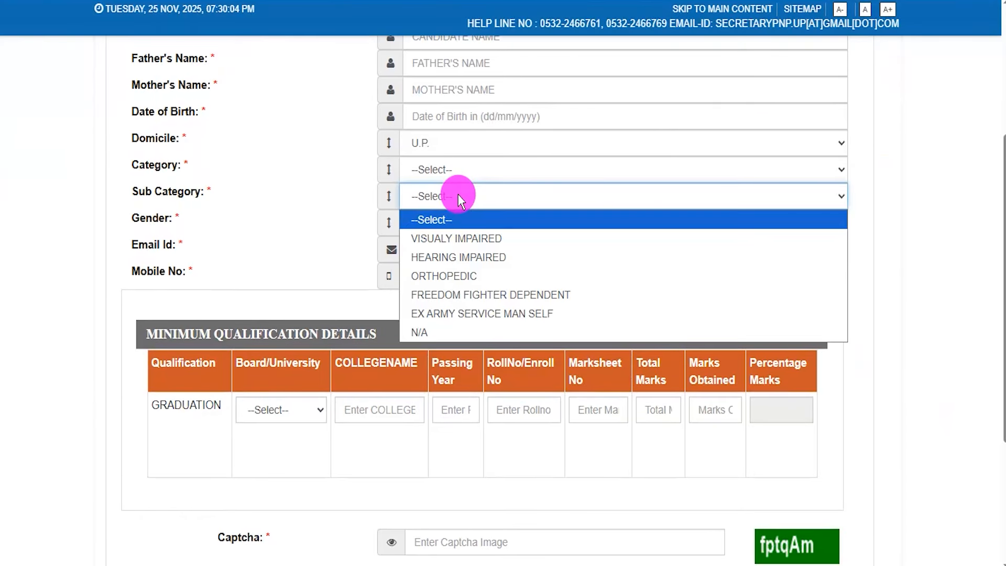
pyautogui.click(910, 212)
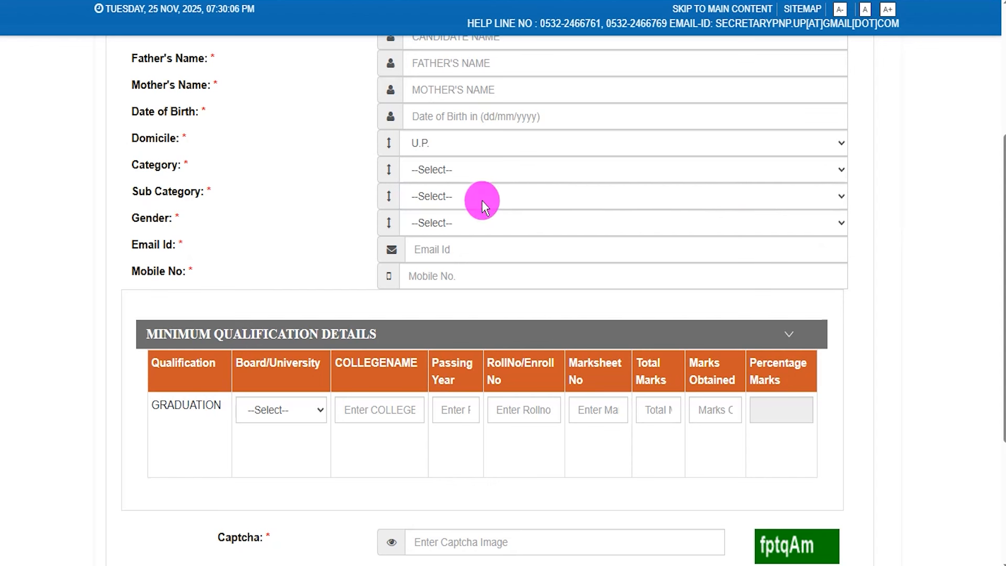
pyautogui.click(461, 225)
pyautogui.click(303, 268)
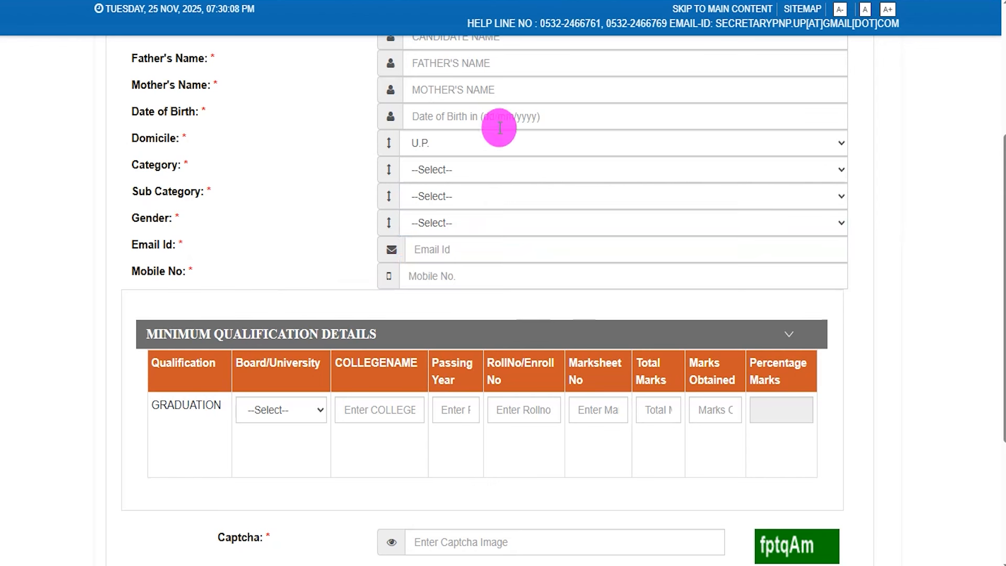
pyautogui.moveTo(474, 253); pyautogui.dragTo(501, 224)
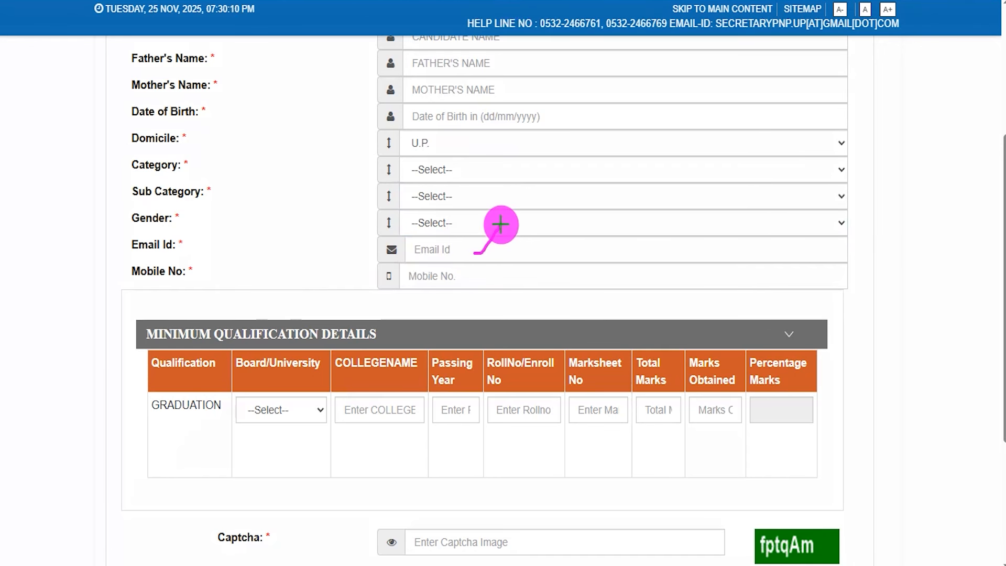
pyautogui.moveTo(495, 275); pyautogui.dragTo(518, 254)
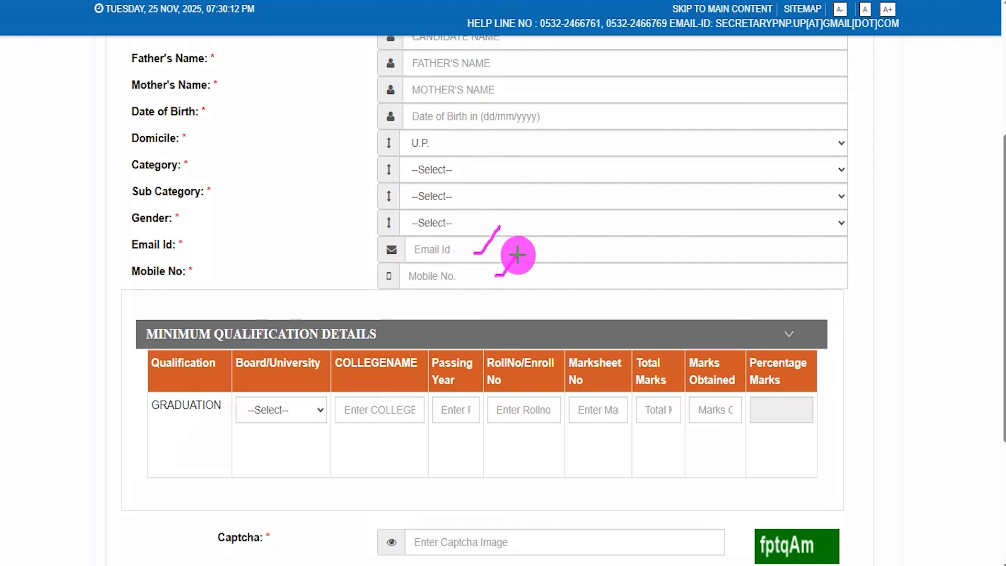
pyautogui.press('Escape')
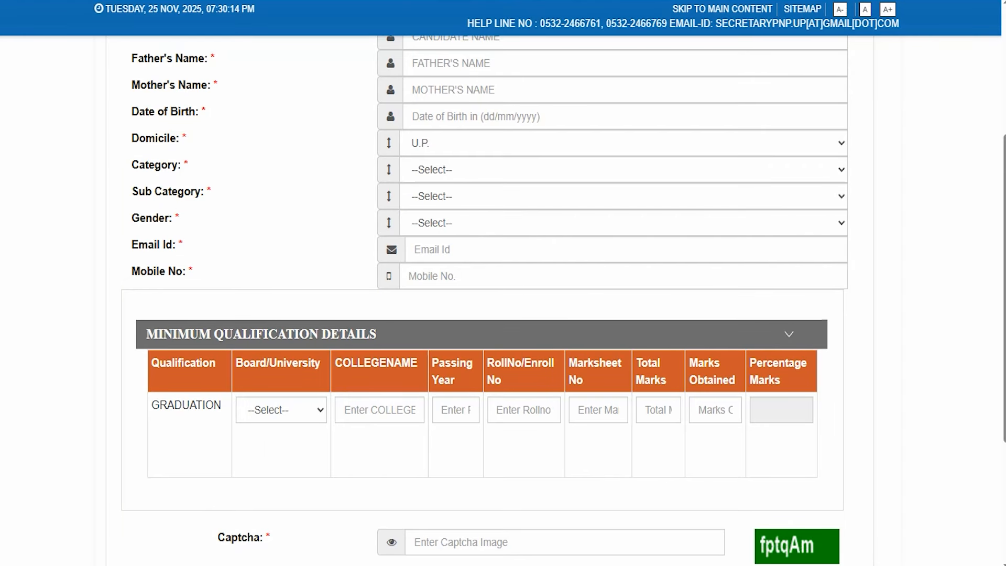
# Step: Set the Graduation row's Board/University to Aligarh Muslim University in Minimum Qualification Details
pyautogui.scroll(-4, 317, 325)
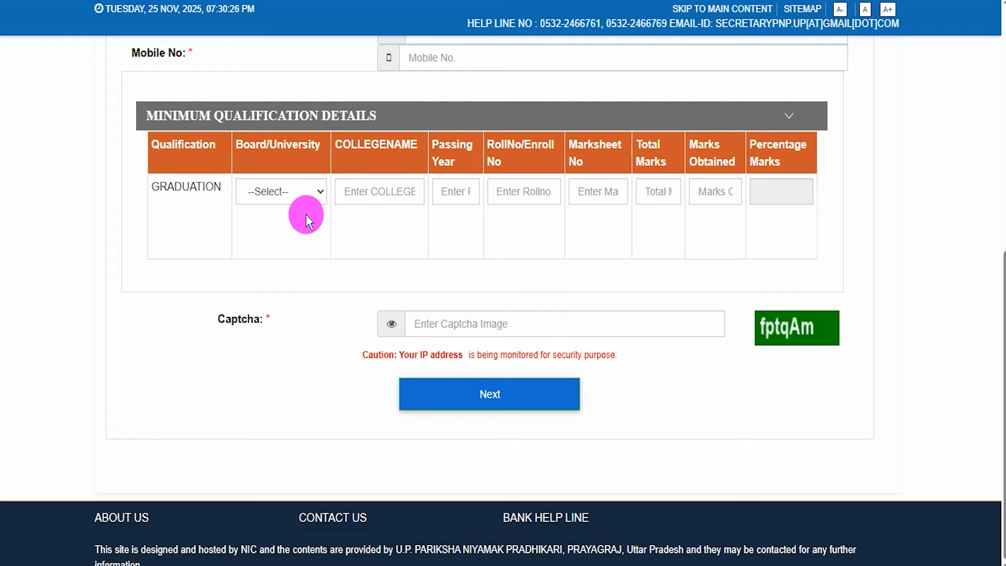
pyautogui.moveTo(286, 115); pyautogui.dragTo(356, 114)
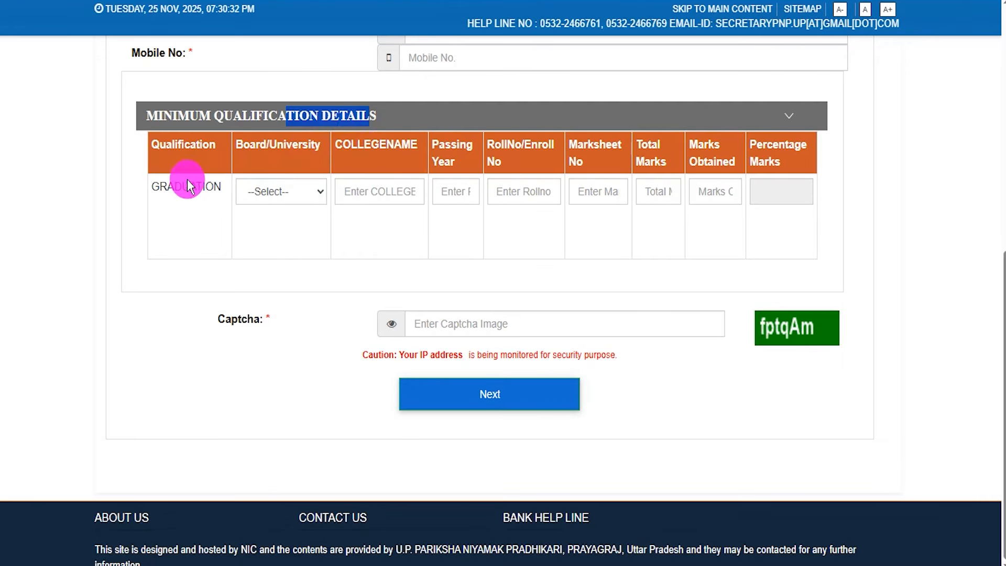
pyautogui.moveTo(176, 187); pyautogui.dragTo(212, 186)
pyautogui.click(276, 187)
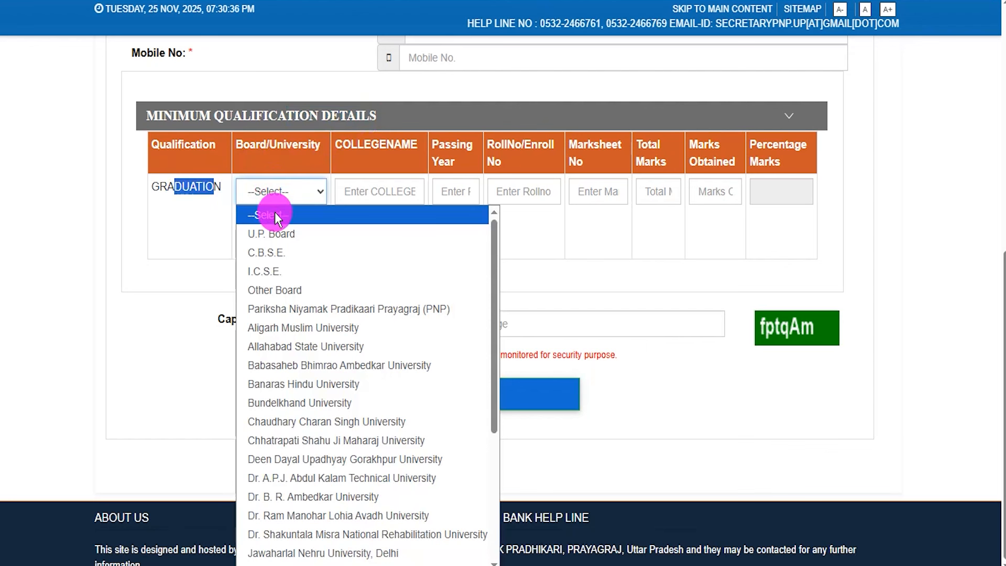
pyautogui.scroll(-4, 314, 319)
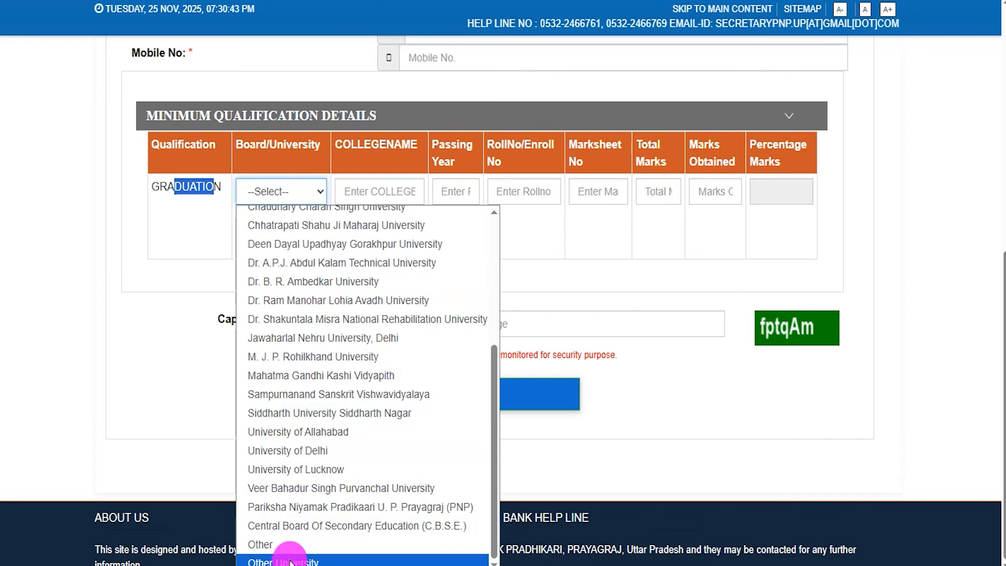
pyautogui.scroll(4, 326, 382)
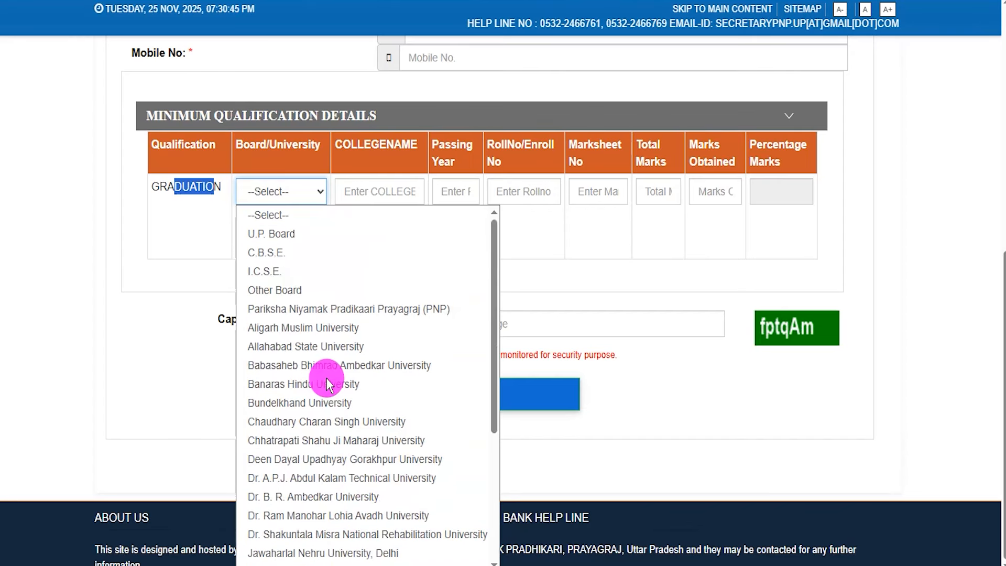
pyautogui.click(299, 330)
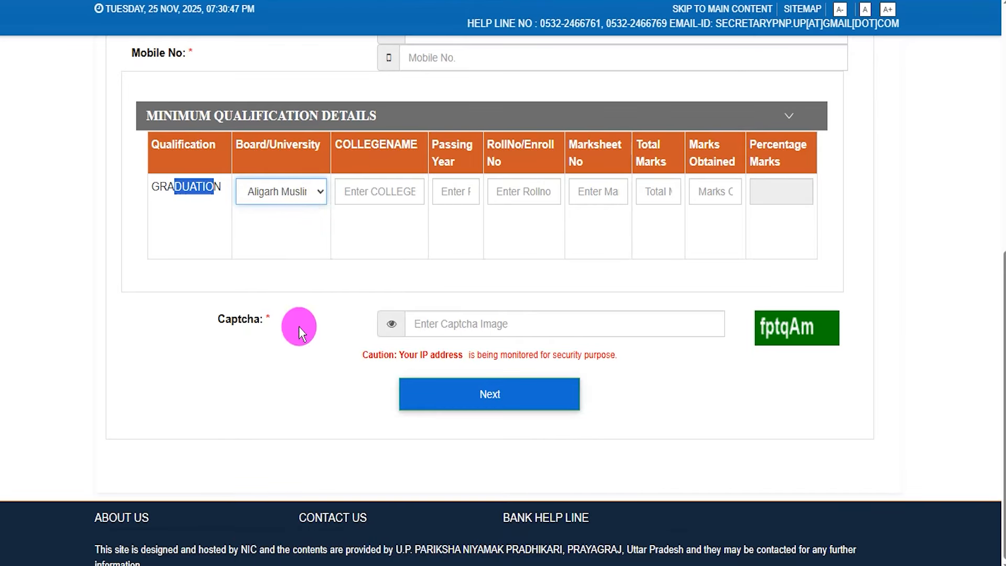
# Step: Set the Graduation passing year to 2019 and check the college name, roll number and marksheet number fields
pyautogui.click(366, 154)
pyautogui.click(388, 195)
pyautogui.click(386, 195)
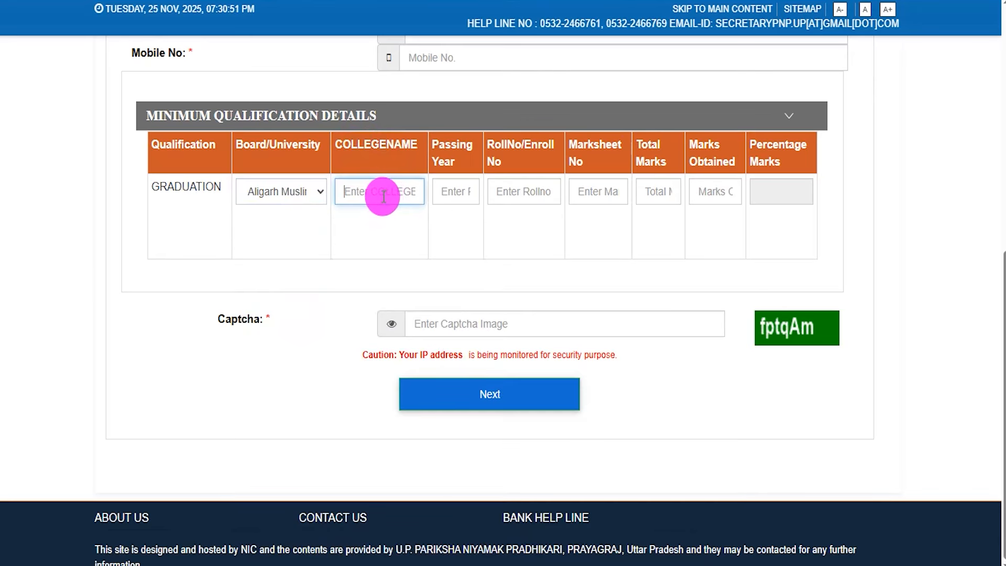
pyautogui.click(447, 191)
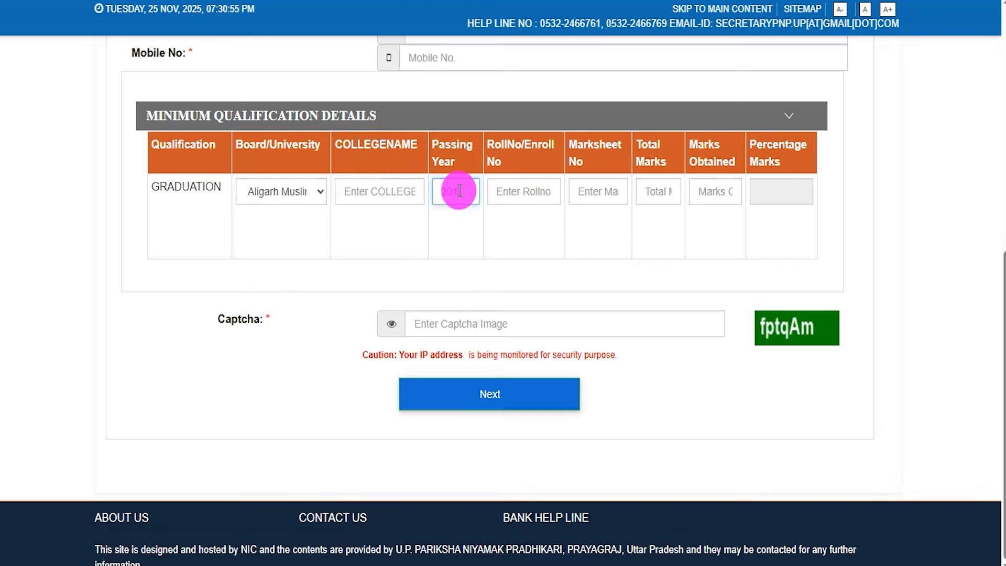
pyautogui.write('2019')
pyautogui.click(530, 187)
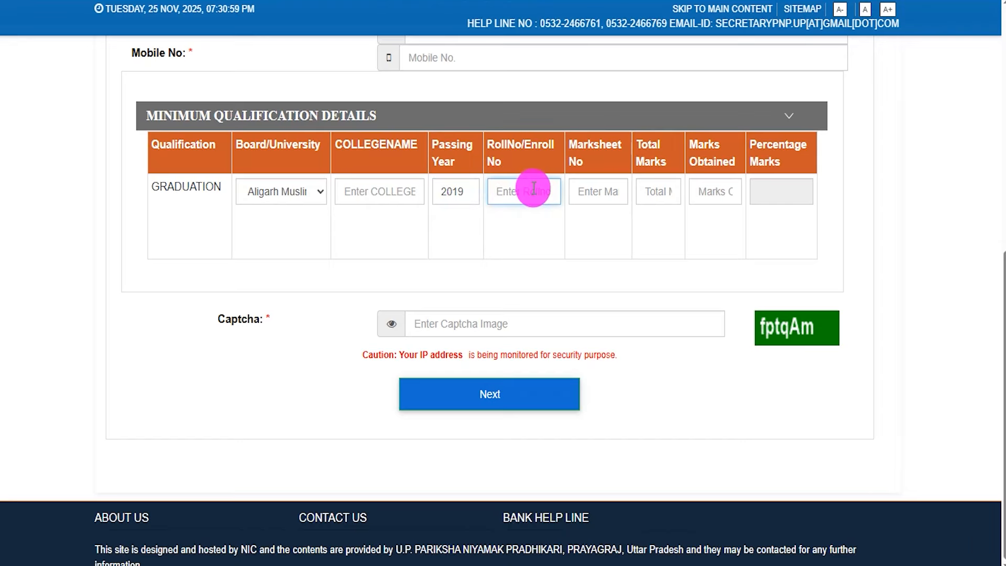
pyautogui.click(596, 191)
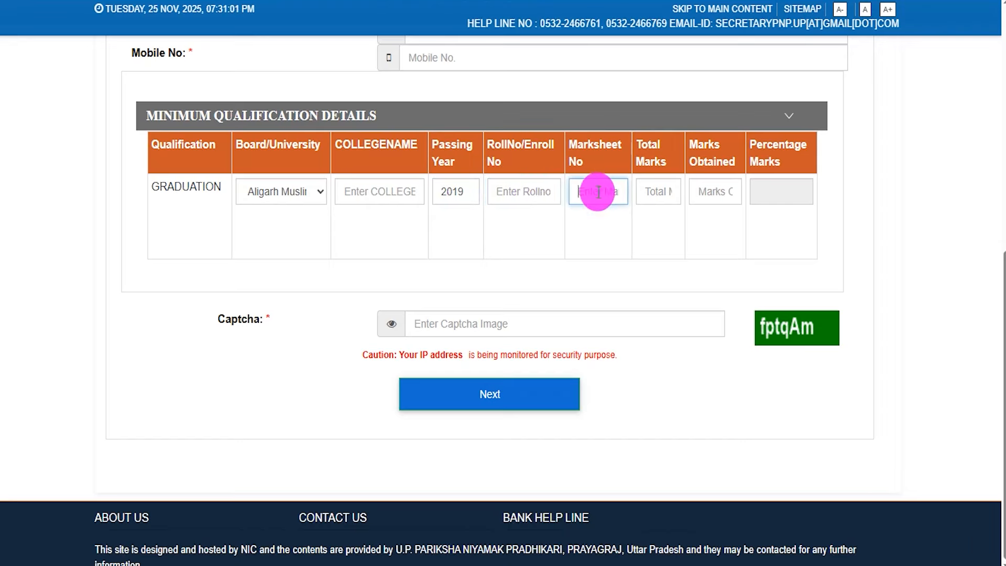
# Step: Enter 600 as the Graduation total marks and 450 as the marks obtained
pyautogui.click(661, 191)
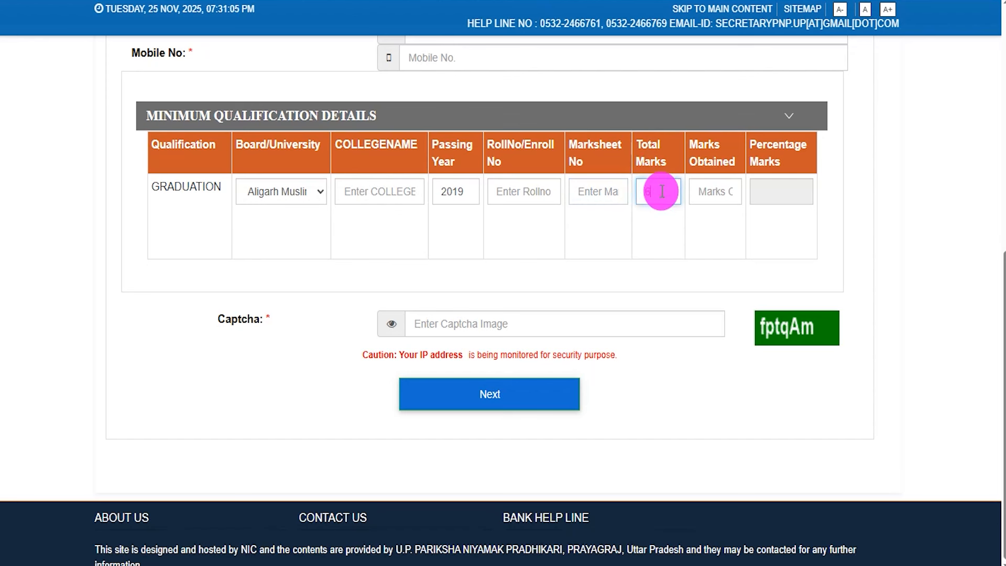
pyautogui.write('600')
pyautogui.click(717, 190)
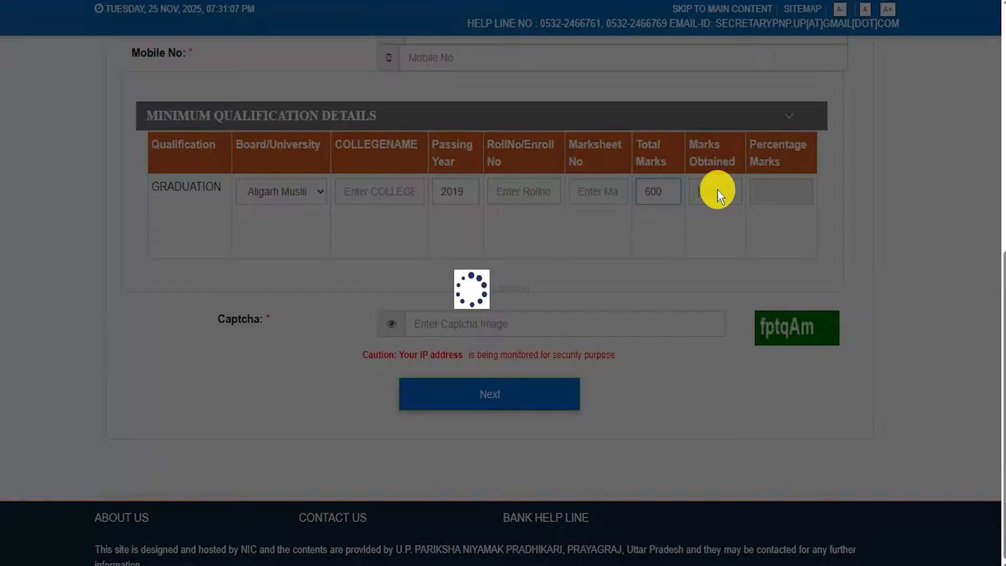
pyautogui.click(715, 188)
pyautogui.write('450')
pyautogui.click(751, 254)
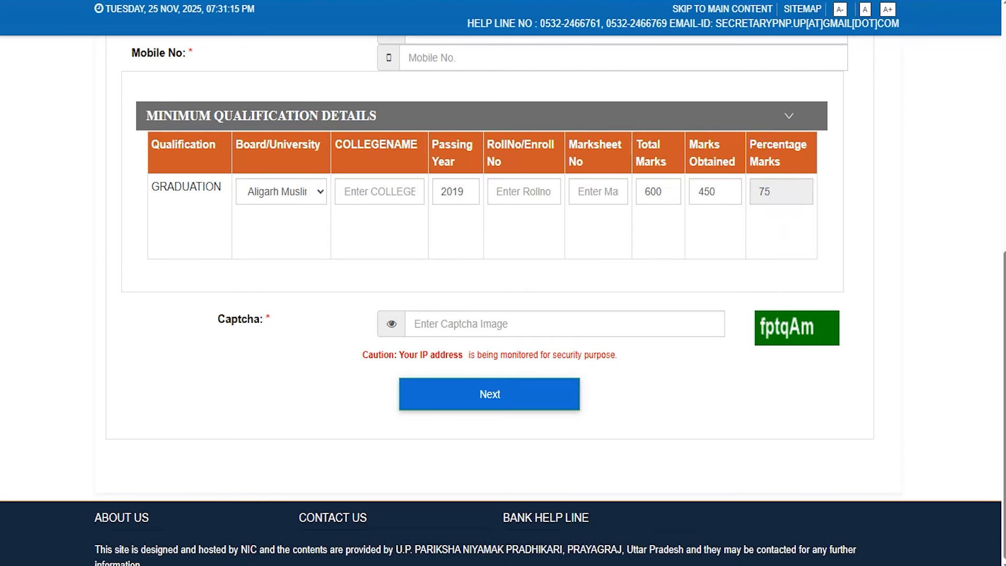
# Step: Check the captcha image, its entry field and the form's option to continue below the qualification details
pyautogui.moveTo(834, 331); pyautogui.dragTo(864, 283)
pyautogui.moveTo(591, 323); pyautogui.dragTo(639, 269)
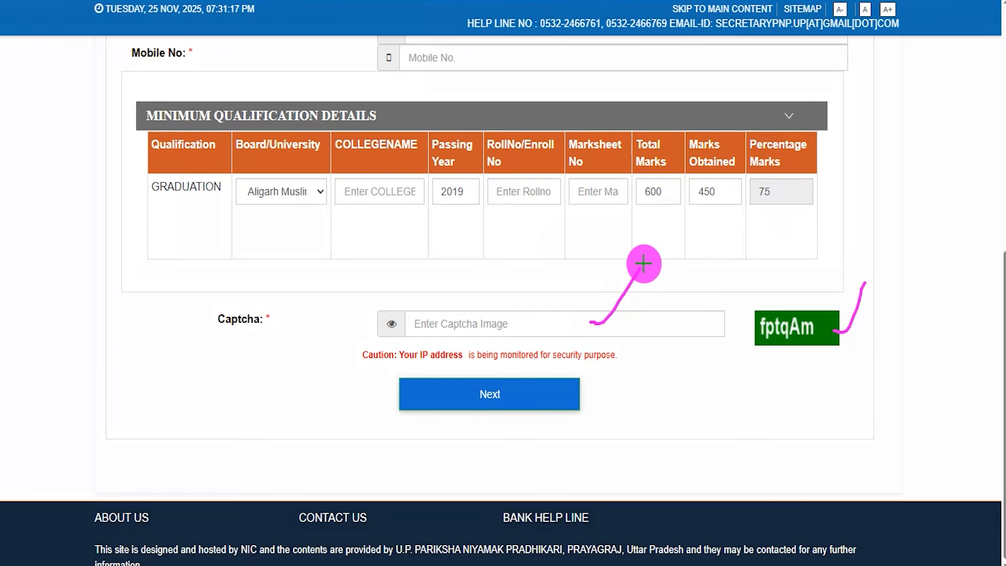
pyautogui.moveTo(790, 392); pyautogui.dragTo(600, 395)
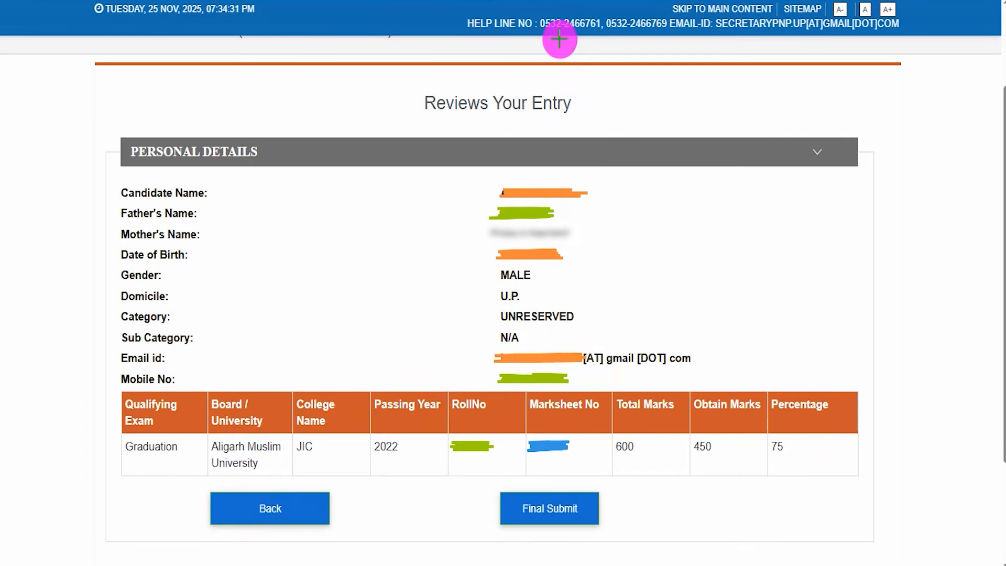
# Step: Review the personal and graduation details on the entry review page and locate its options for going back and final submission
pyautogui.moveTo(608, 119); pyautogui.dragTo(641, 86)
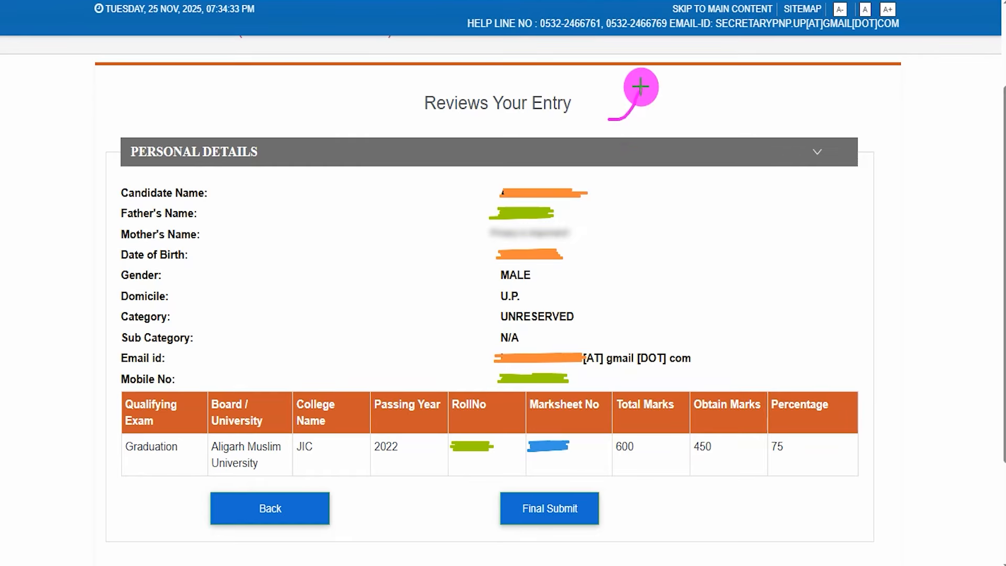
pyautogui.moveTo(644, 164); pyautogui.dragTo(615, 218)
pyautogui.moveTo(636, 222)
pyautogui.mouseDown()
pyautogui.moveTo(613, 242)
pyautogui.moveTo(644, 252)
pyautogui.mouseUp()
pyautogui.moveTo(622, 305); pyautogui.dragTo(651, 274)
pyautogui.moveTo(634, 328); pyautogui.dragTo(668, 295)
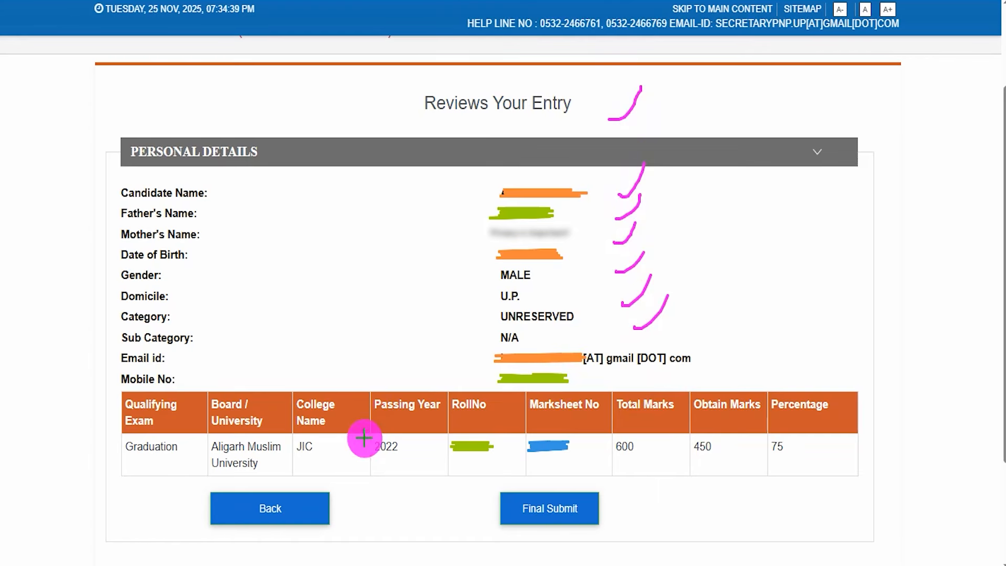
pyautogui.moveTo(79, 456); pyautogui.dragTo(198, 507)
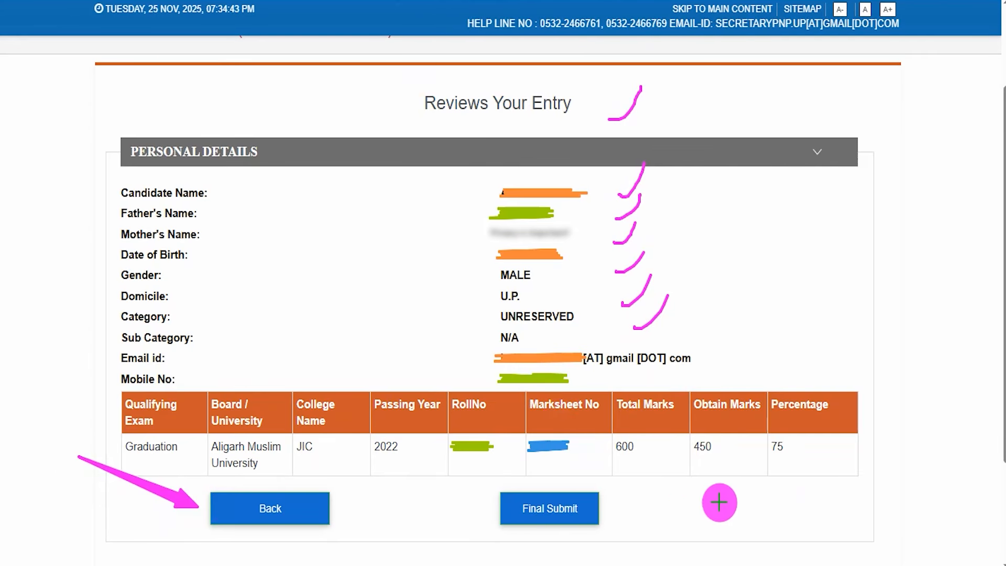
pyautogui.moveTo(849, 494)
pyautogui.mouseDown()
pyautogui.moveTo(639, 494)
pyautogui.moveTo(602, 522)
pyautogui.moveTo(584, 508)
pyautogui.mouseUp()
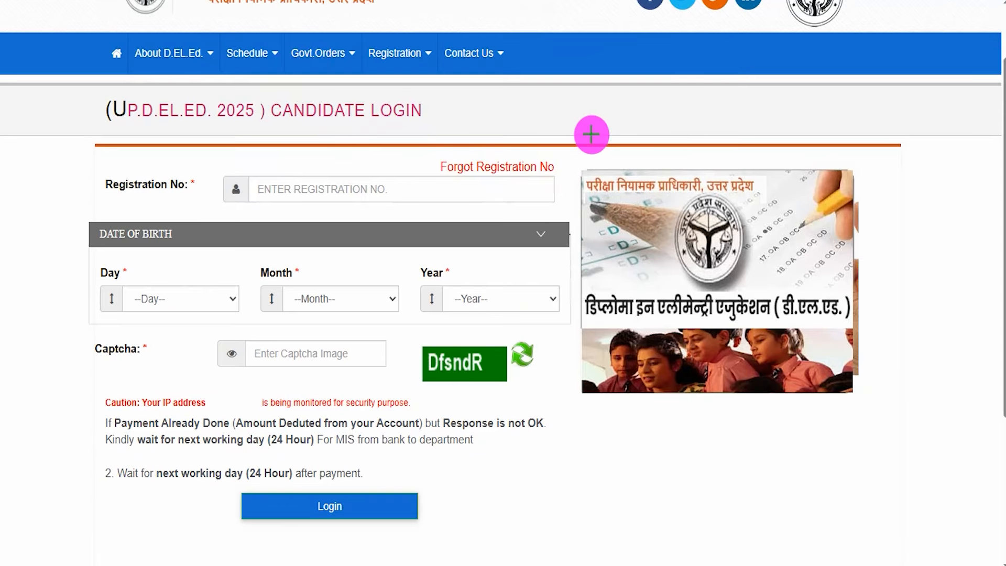
# Step: Examine the candidate login form's registration number field and its option for recovering a forgotten registration number
pyautogui.moveTo(489, 126); pyautogui.dragTo(545, 68)
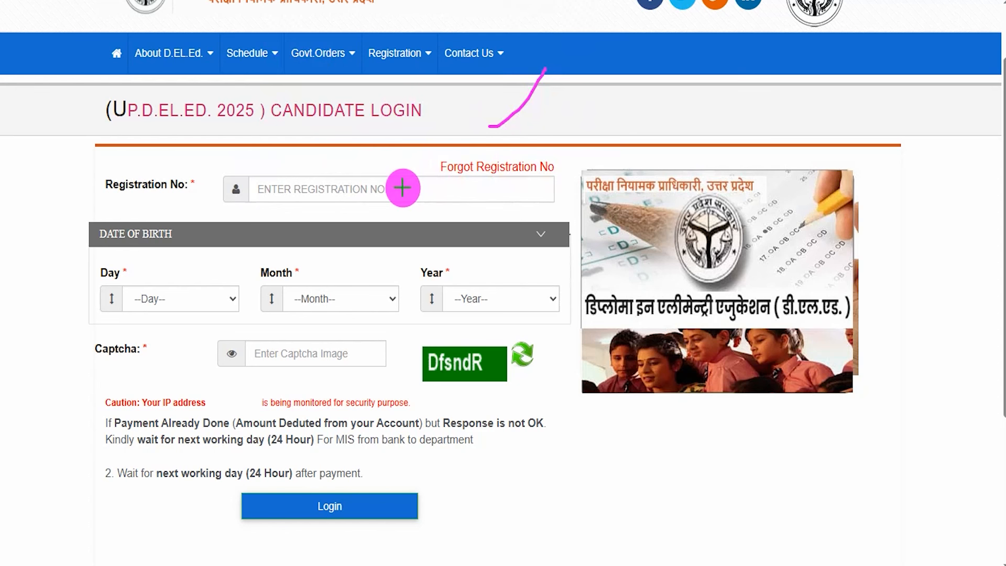
pyautogui.moveTo(403, 187); pyautogui.dragTo(430, 139)
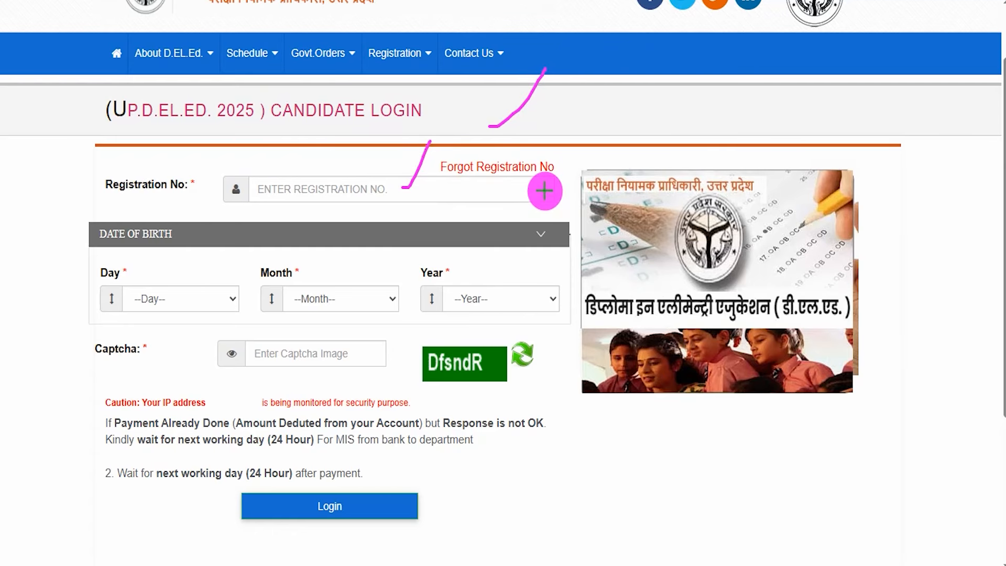
pyautogui.moveTo(545, 189); pyautogui.dragTo(600, 104)
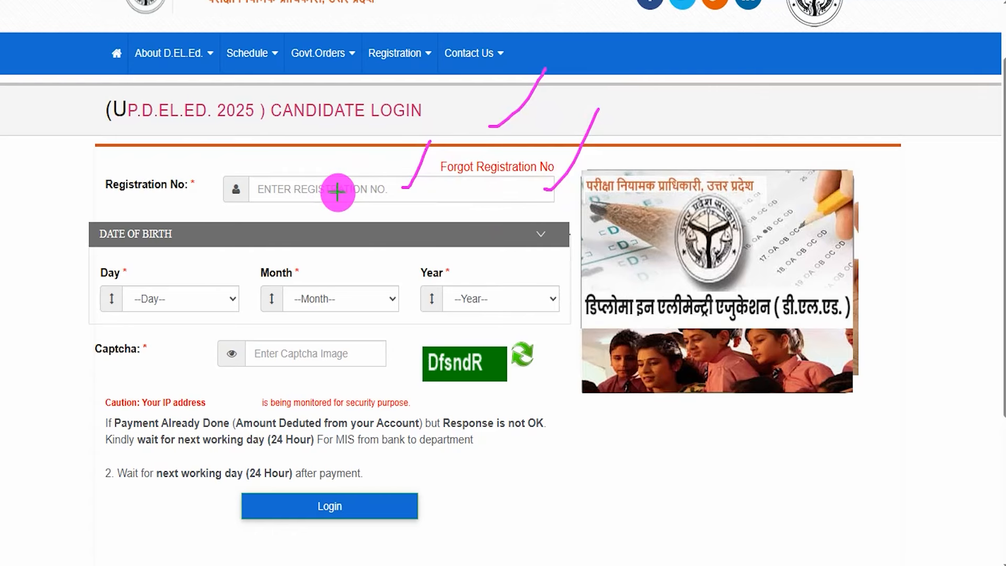
pyautogui.moveTo(330, 193); pyautogui.dragTo(360, 158)
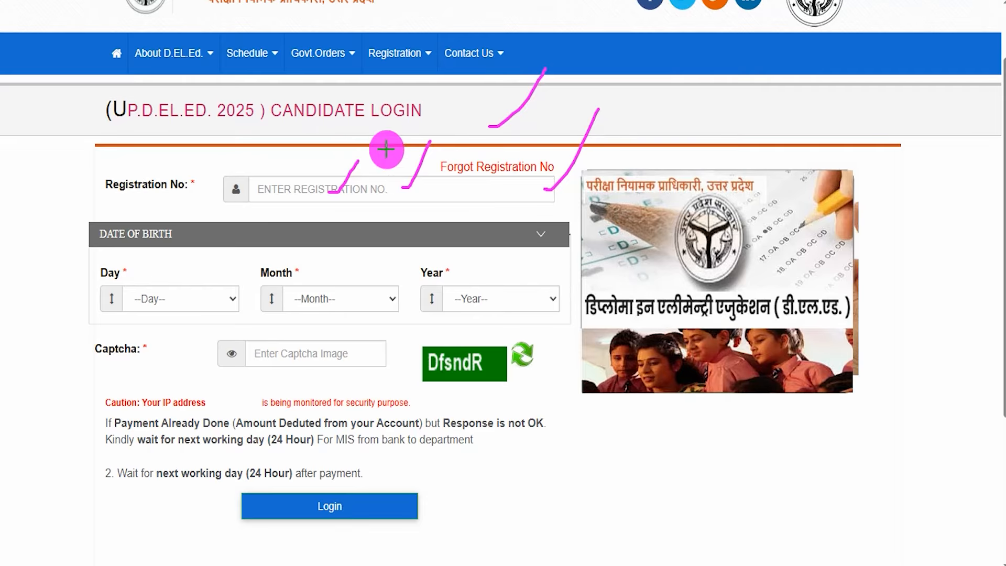
# Step: Check the candidate login form's date of birth day, month and year lists, captcha image and entry field, and login option
pyautogui.press('Escape')
pyautogui.click(209, 302)
pyautogui.click(351, 299)
pyautogui.click(462, 301)
pyautogui.click(462, 304)
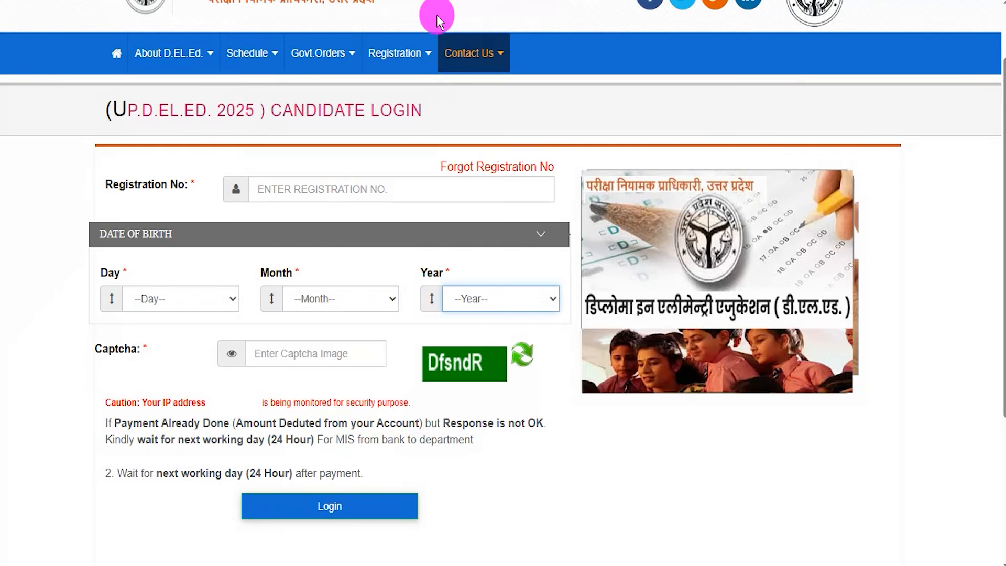
pyautogui.moveTo(470, 361); pyautogui.dragTo(516, 313)
pyautogui.moveTo(334, 352); pyautogui.dragTo(385, 300)
pyautogui.moveTo(623, 441); pyautogui.dragTo(411, 499)
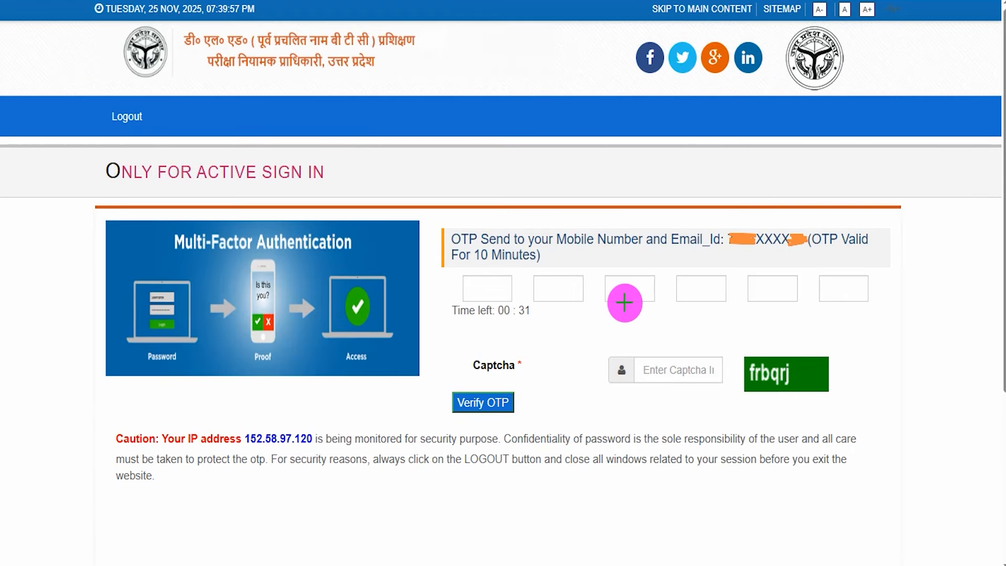
# Step: Examine the OTP delivery notice, the OTP digit fields, the captcha entry and the OTP verification option
pyautogui.moveTo(767, 228); pyautogui.dragTo(791, 197)
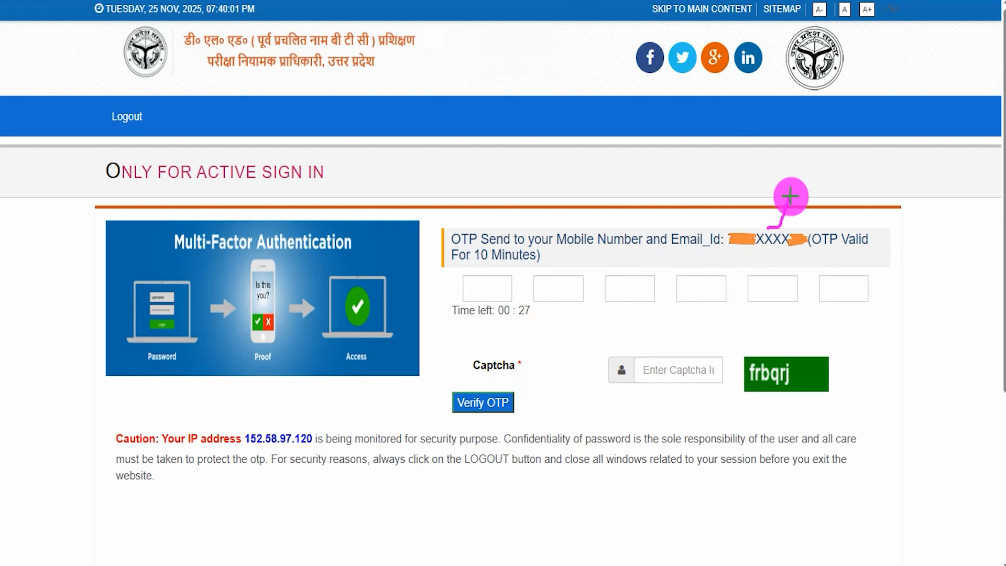
pyautogui.moveTo(547, 288); pyautogui.dragTo(564, 288)
pyautogui.moveTo(620, 288); pyautogui.dragTo(655, 291)
pyautogui.moveTo(703, 290); pyautogui.dragTo(862, 288)
pyautogui.moveTo(813, 363)
pyautogui.mouseDown()
pyautogui.moveTo(825, 361)
pyautogui.moveTo(840, 313)
pyautogui.mouseUp()
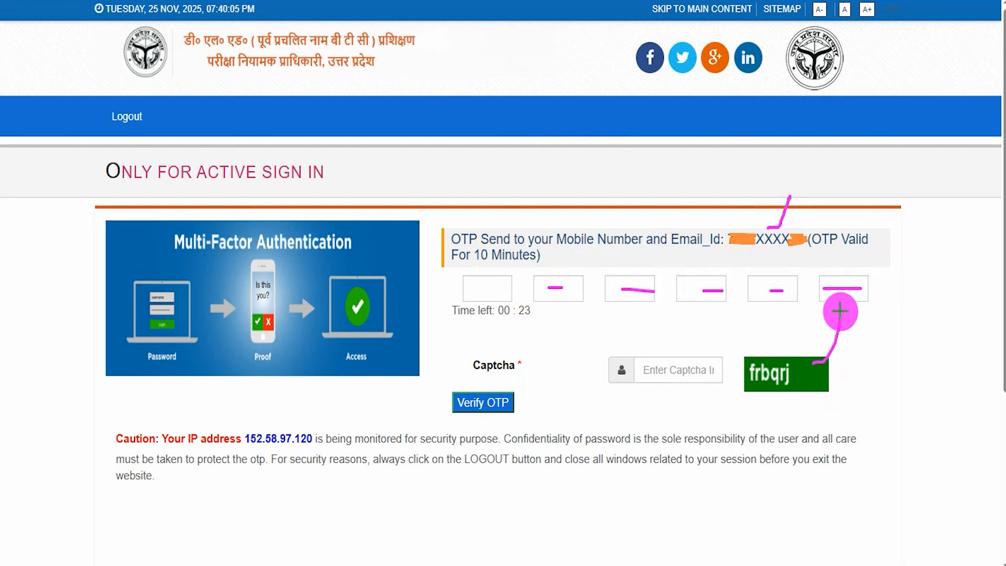
pyautogui.moveTo(702, 369); pyautogui.dragTo(722, 315)
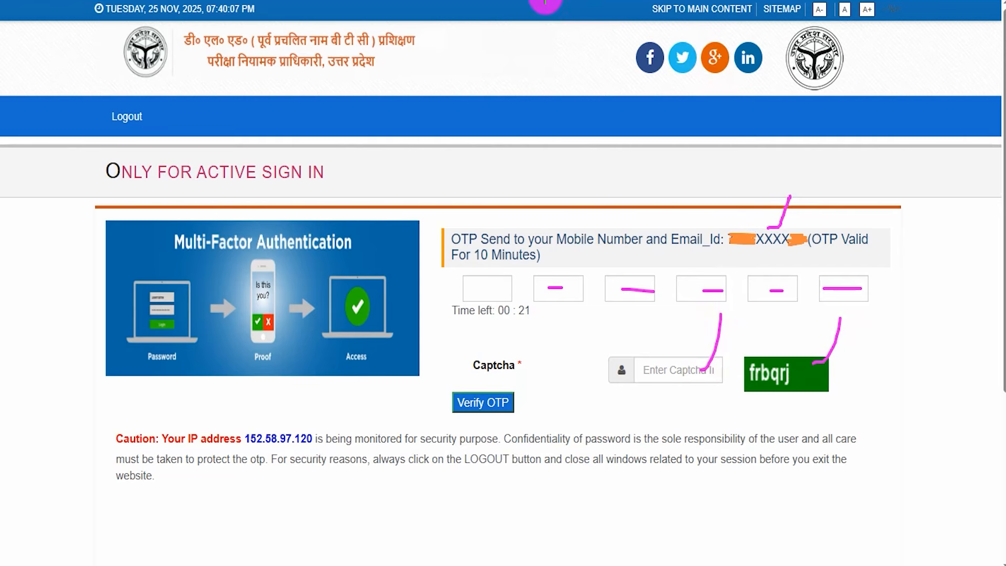
pyautogui.moveTo(291, 401); pyautogui.dragTo(444, 404)
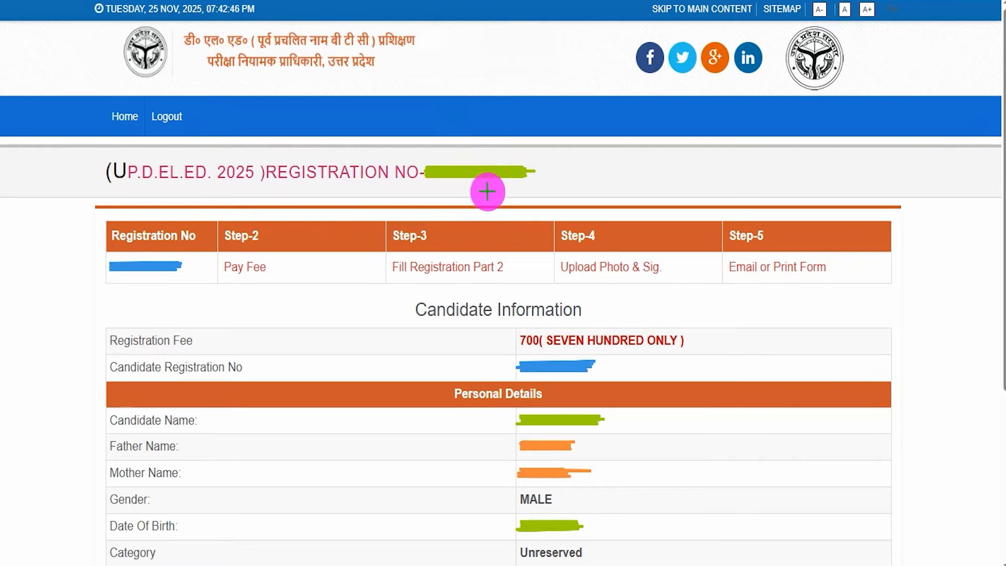
# Step: Review the registration number and the application stages from Pay Fee through Fill Registration Part 2 and Upload Photo & Sig. to Email or Print Form
pyautogui.moveTo(556, 183); pyautogui.dragTo(580, 141)
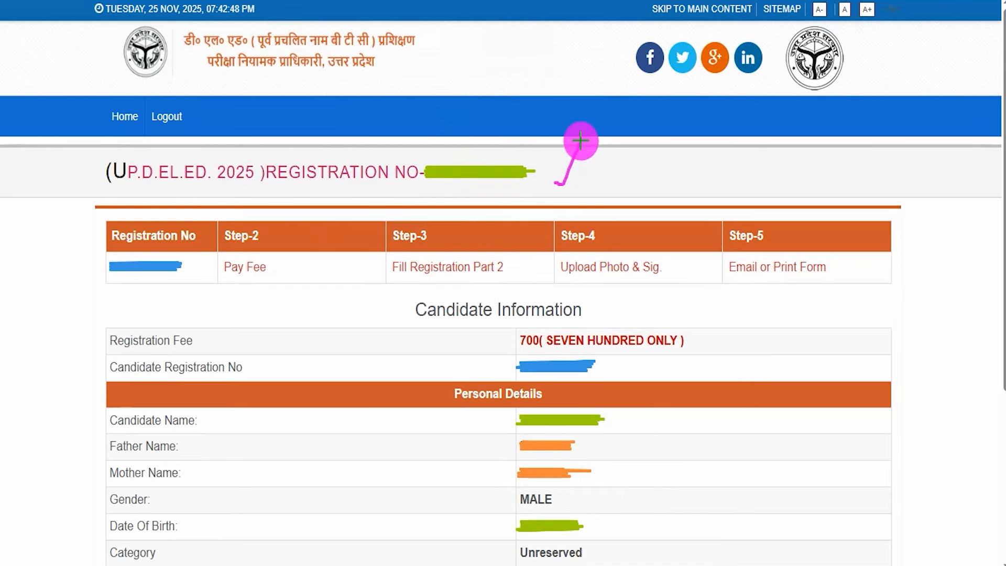
pyautogui.moveTo(179, 228); pyautogui.dragTo(207, 183)
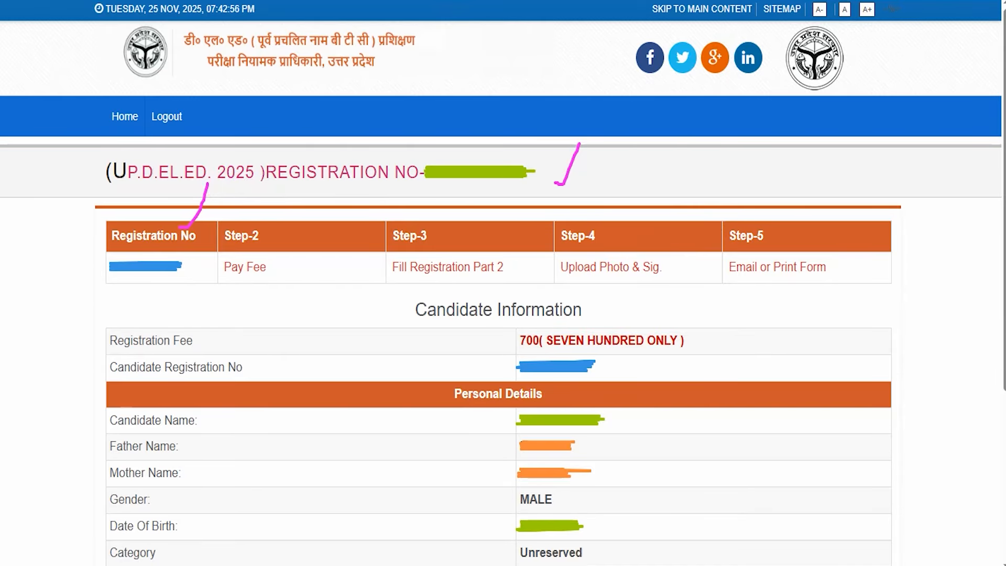
pyautogui.moveTo(807, 156); pyautogui.dragTo(790, 211)
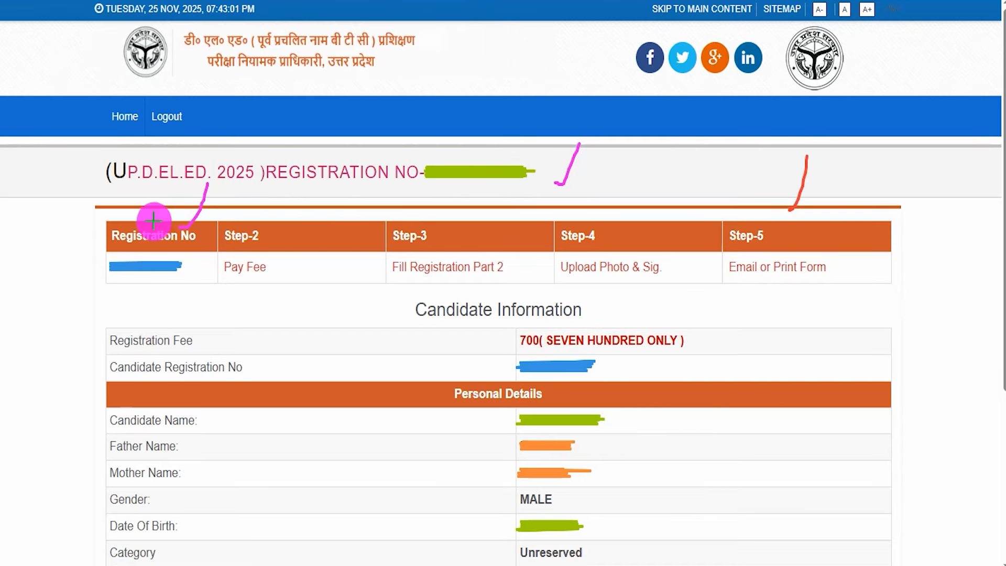
pyautogui.moveTo(157, 218); pyautogui.dragTo(170, 185)
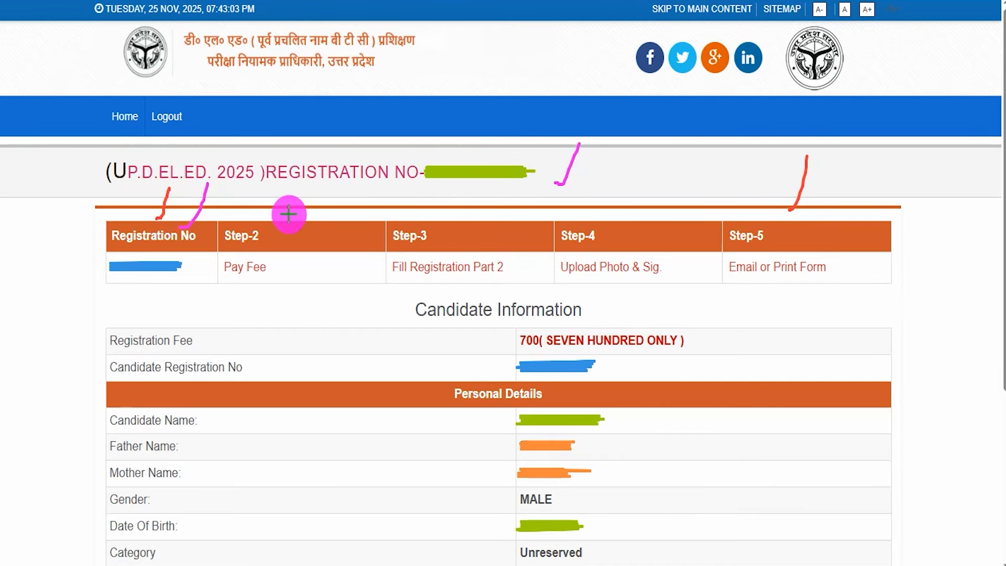
pyautogui.moveTo(285, 218); pyautogui.dragTo(310, 184)
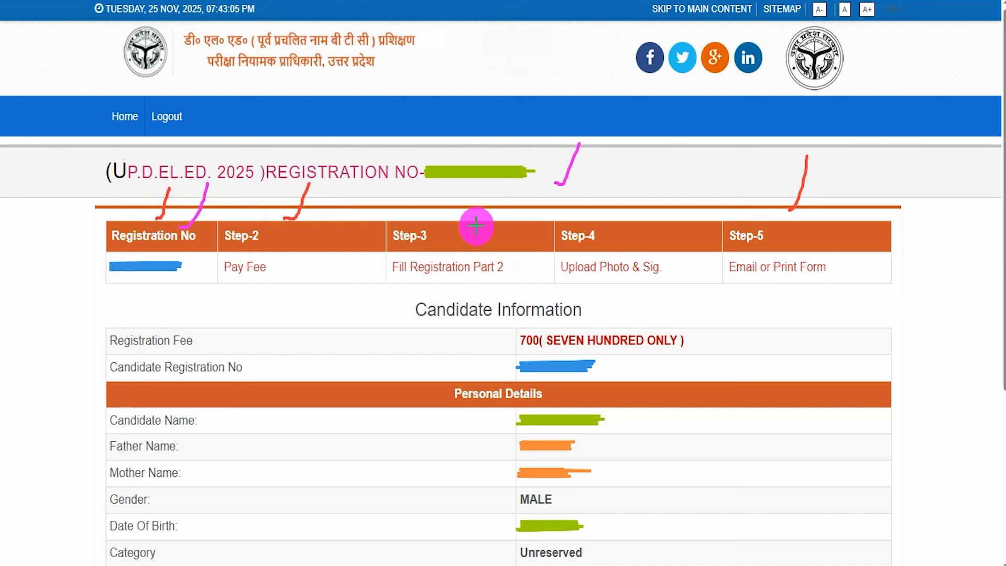
pyautogui.moveTo(454, 214); pyautogui.dragTo(472, 182)
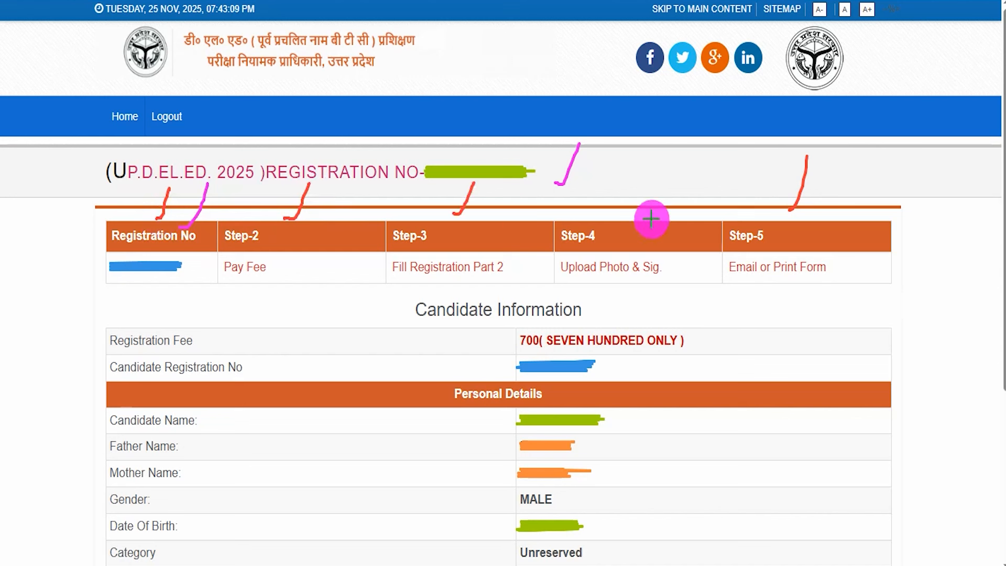
pyautogui.moveTo(636, 215); pyautogui.dragTo(665, 174)
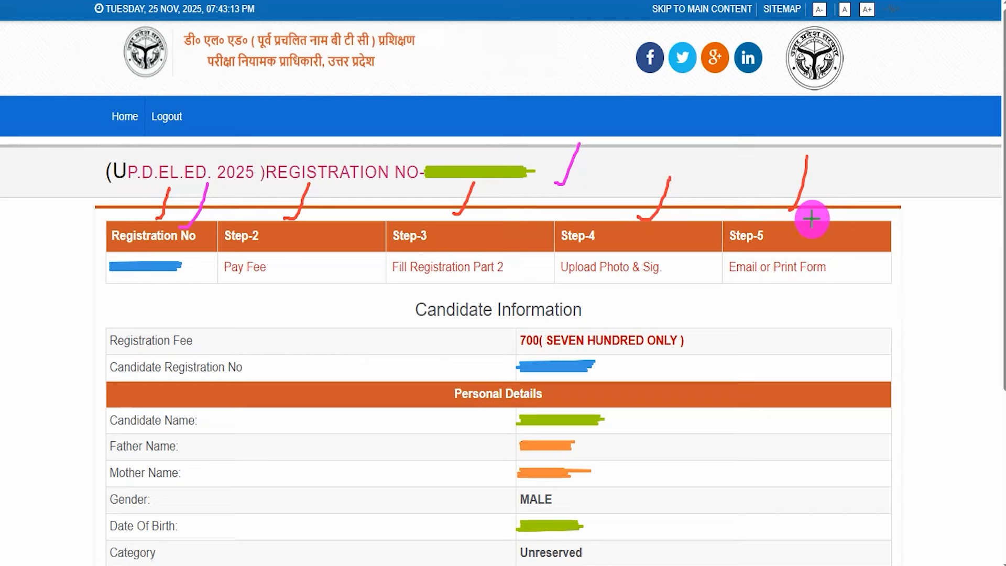
pyautogui.moveTo(813, 217); pyautogui.dragTo(838, 159)
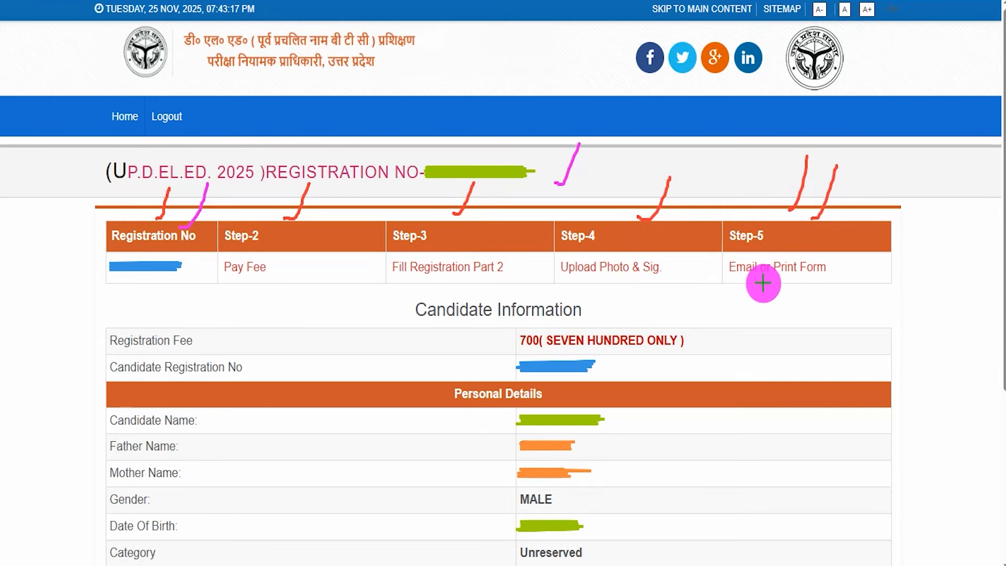
pyautogui.moveTo(726, 287); pyautogui.dragTo(795, 289)
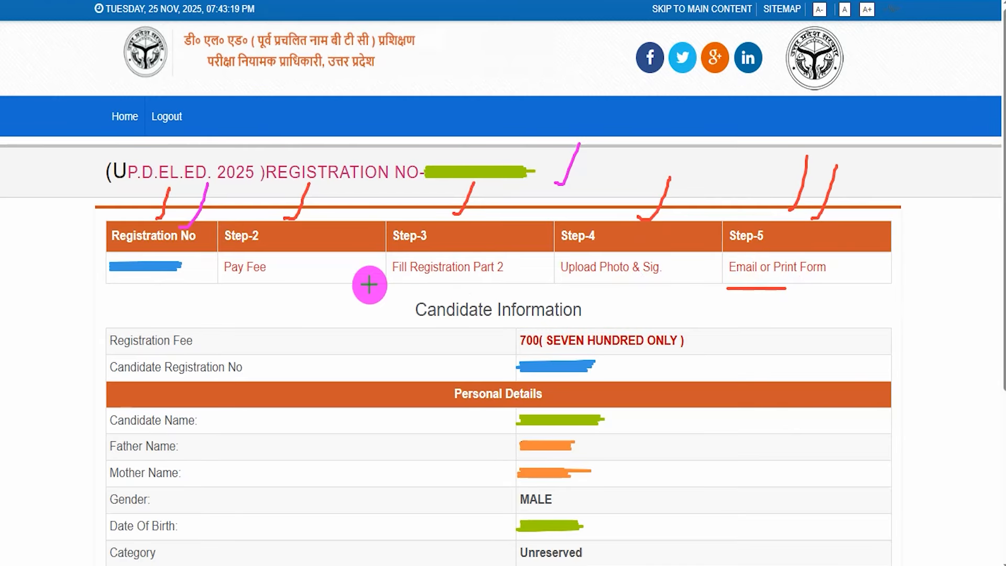
# Step: Open the Step-2 Pay Fee page for the registration
pyautogui.moveTo(117, 281); pyautogui.dragTo(146, 281)
pyautogui.moveTo(283, 242); pyautogui.dragTo(337, 169)
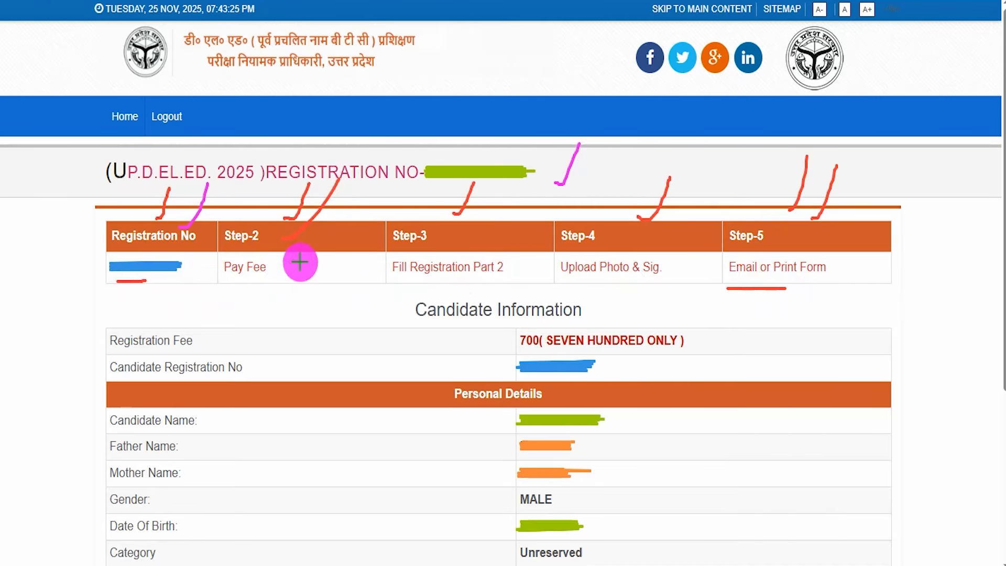
pyautogui.moveTo(262, 255)
pyautogui.mouseDown()
pyautogui.moveTo(204, 265)
pyautogui.moveTo(284, 287)
pyautogui.moveTo(276, 258)
pyautogui.moveTo(262, 254)
pyautogui.mouseUp()
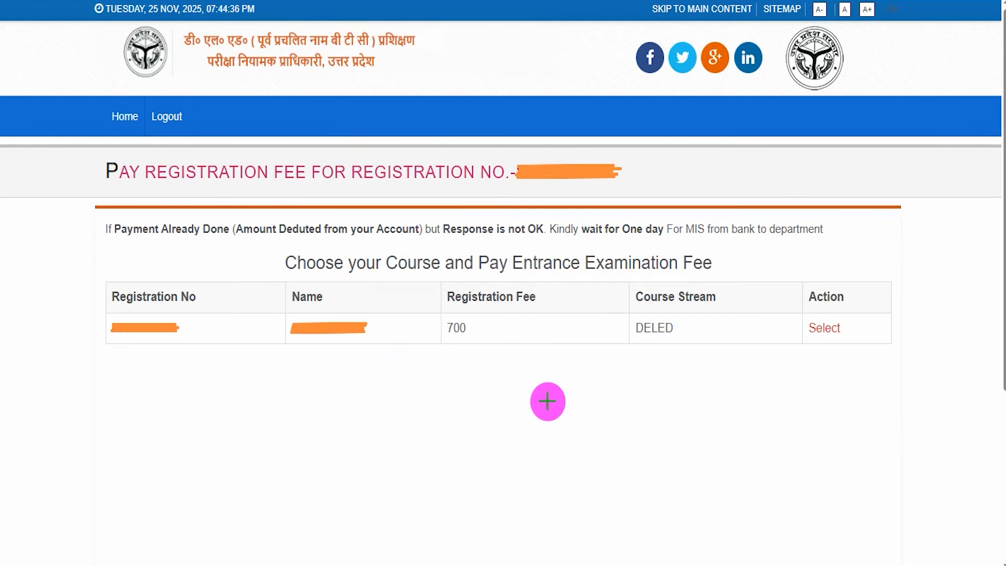
# Step: Check the registration fee in the course table and select the DELED course for payment
pyautogui.moveTo(731, 256); pyautogui.dragTo(774, 204)
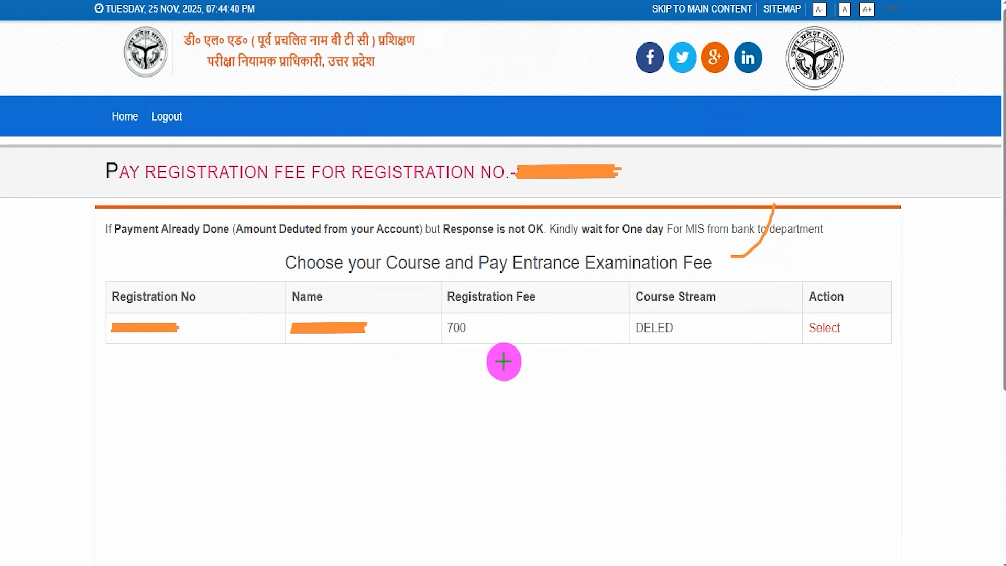
pyautogui.moveTo(467, 312)
pyautogui.mouseDown()
pyautogui.moveTo(433, 316)
pyautogui.moveTo(460, 348)
pyautogui.moveTo(487, 322)
pyautogui.mouseUp()
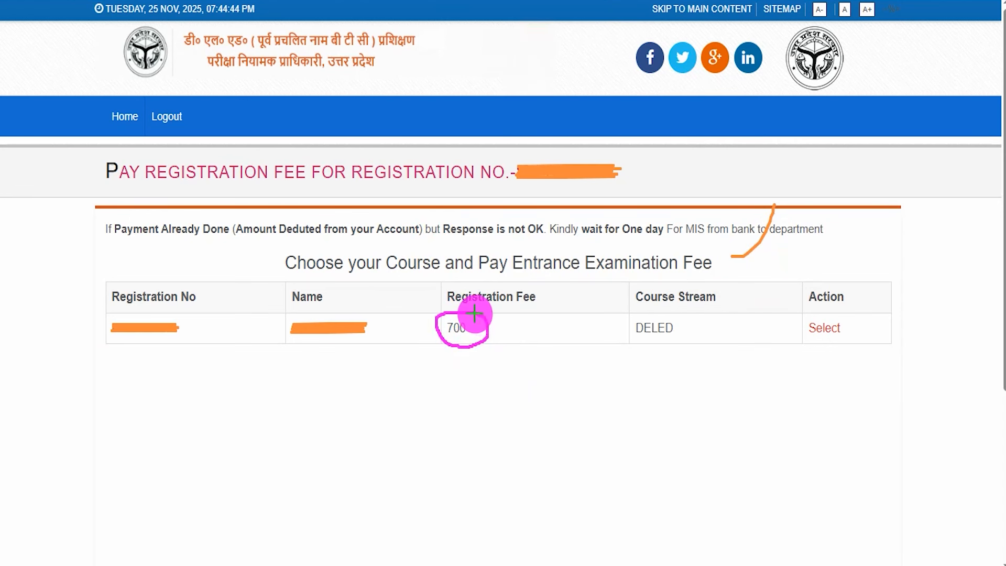
pyautogui.moveTo(495, 331); pyautogui.dragTo(518, 309)
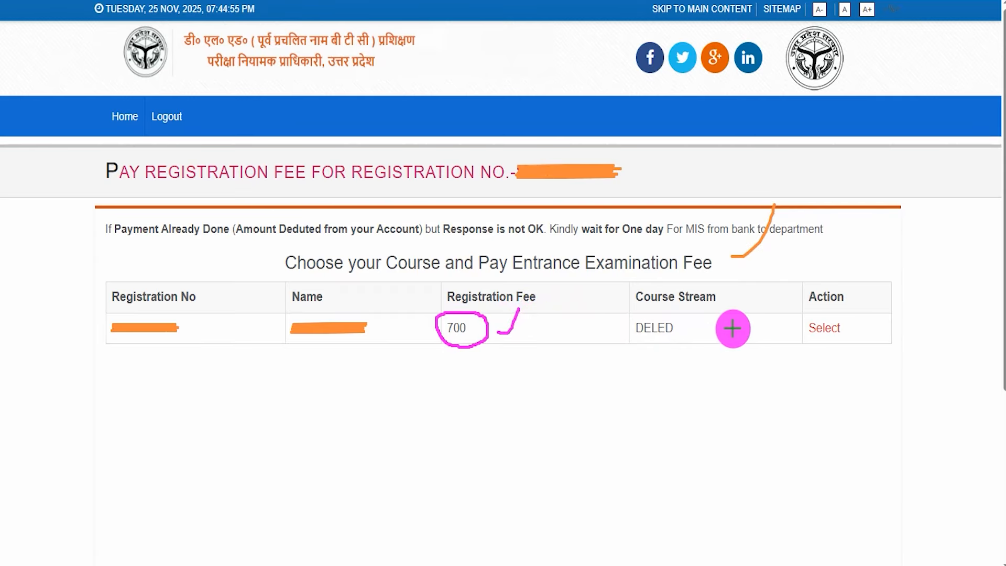
pyautogui.moveTo(848, 294); pyautogui.dragTo(871, 261)
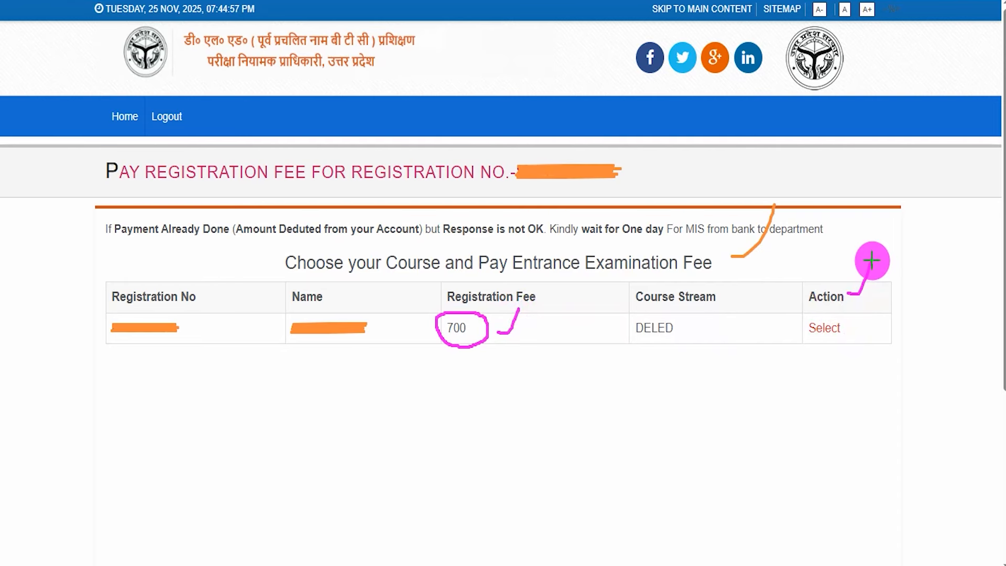
pyautogui.moveTo(839, 313)
pyautogui.mouseDown()
pyautogui.moveTo(772, 342)
pyautogui.moveTo(861, 327)
pyautogui.moveTo(831, 312)
pyautogui.moveTo(842, 328)
pyautogui.mouseUp()
pyautogui.click(841, 328)
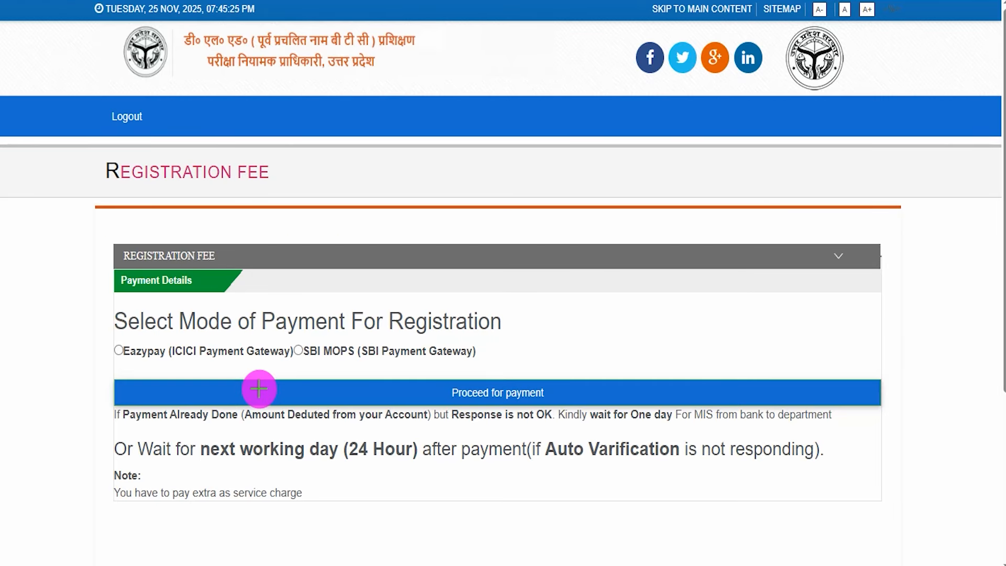
# Step: Check the available payment gateways and the next-working-day note, and select SBI MOPS (SBI Payment Gateway) as the payment mode
pyautogui.moveTo(508, 317); pyautogui.dragTo(538, 284)
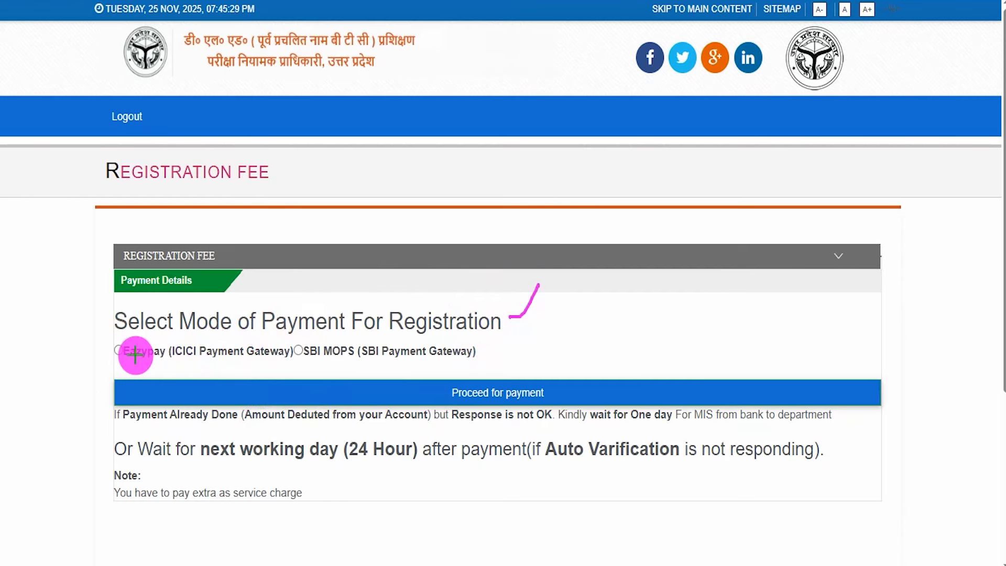
pyautogui.moveTo(142, 358); pyautogui.dragTo(173, 338)
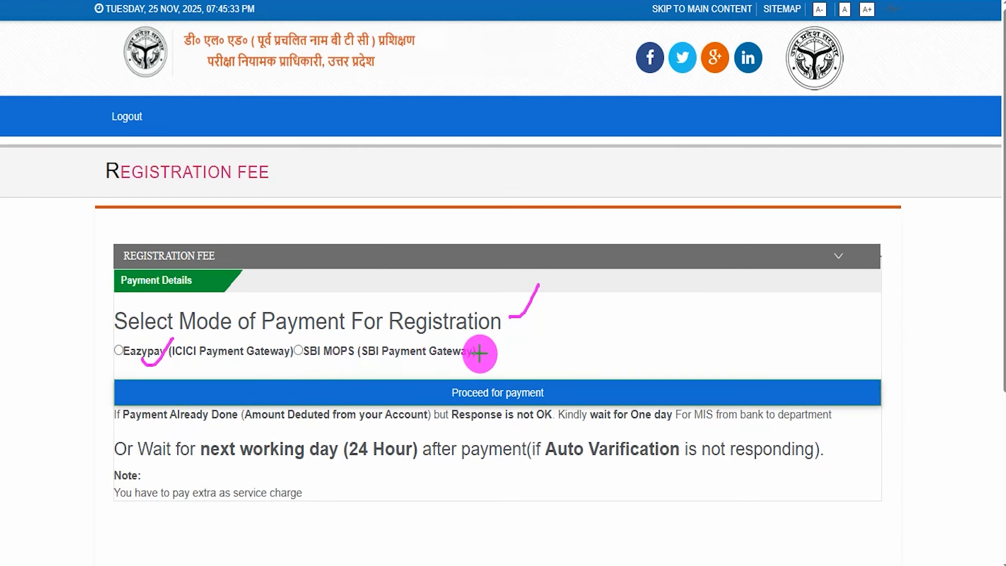
pyautogui.moveTo(479, 353); pyautogui.dragTo(498, 329)
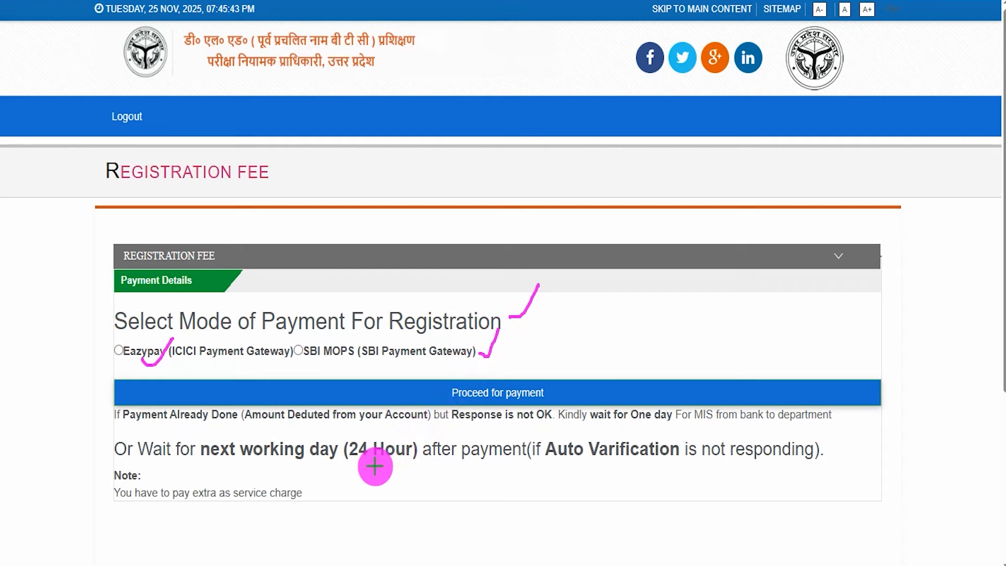
pyautogui.moveTo(369, 466); pyautogui.dragTo(405, 430)
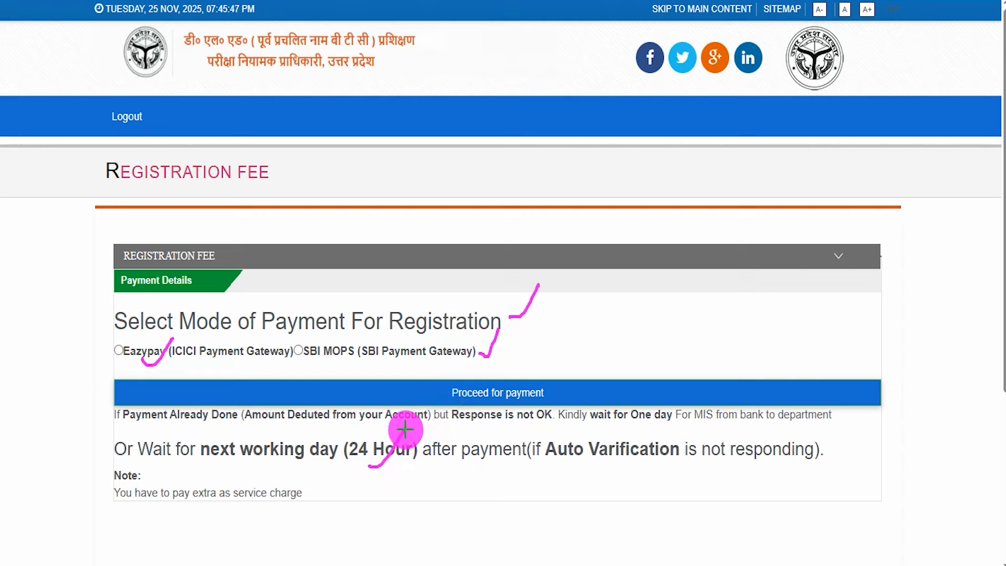
pyautogui.moveTo(405, 430); pyautogui.dragTo(421, 428)
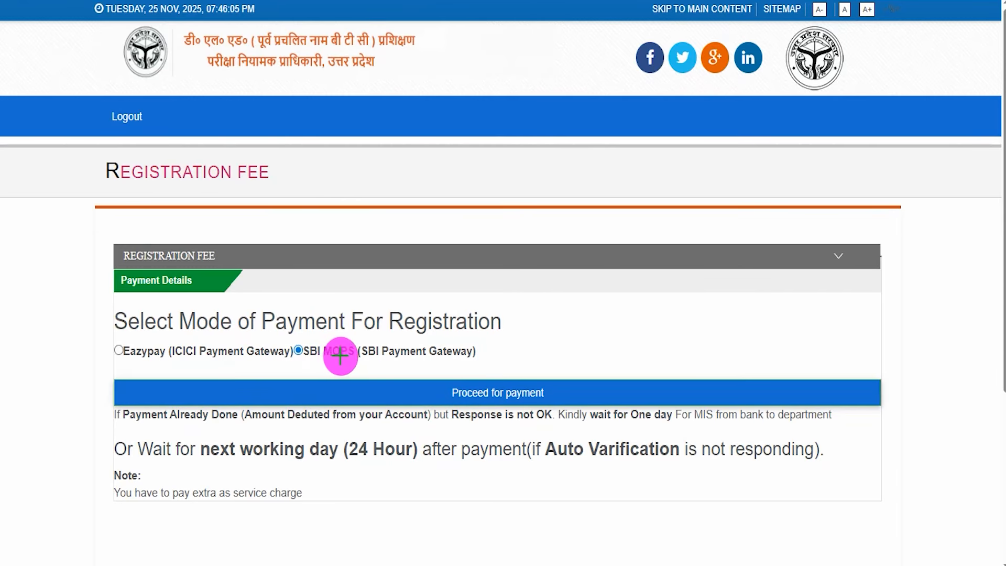
# Step: Proceed to the SBI payment gateway, compare the net banking, card and other payment modes, and choose UPI
pyautogui.moveTo(681, 267); pyautogui.dragTo(565, 379)
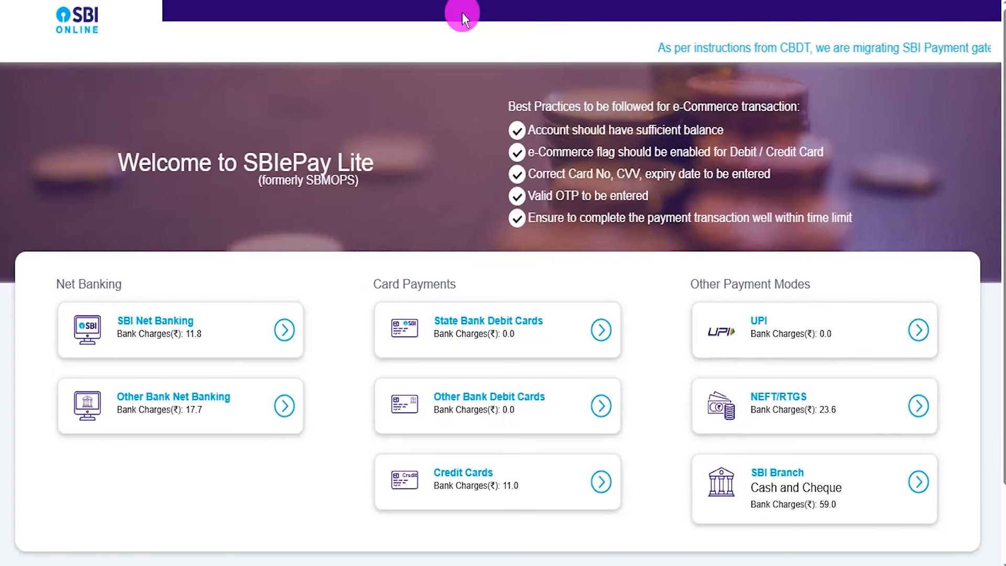
pyautogui.moveTo(179, 288); pyautogui.dragTo(204, 253)
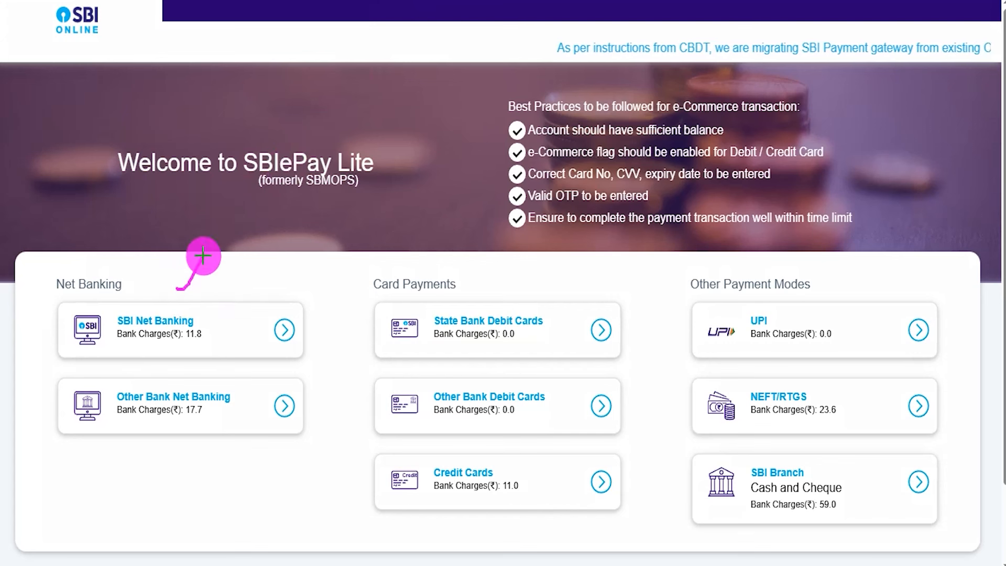
pyautogui.moveTo(498, 289); pyautogui.dragTo(524, 270)
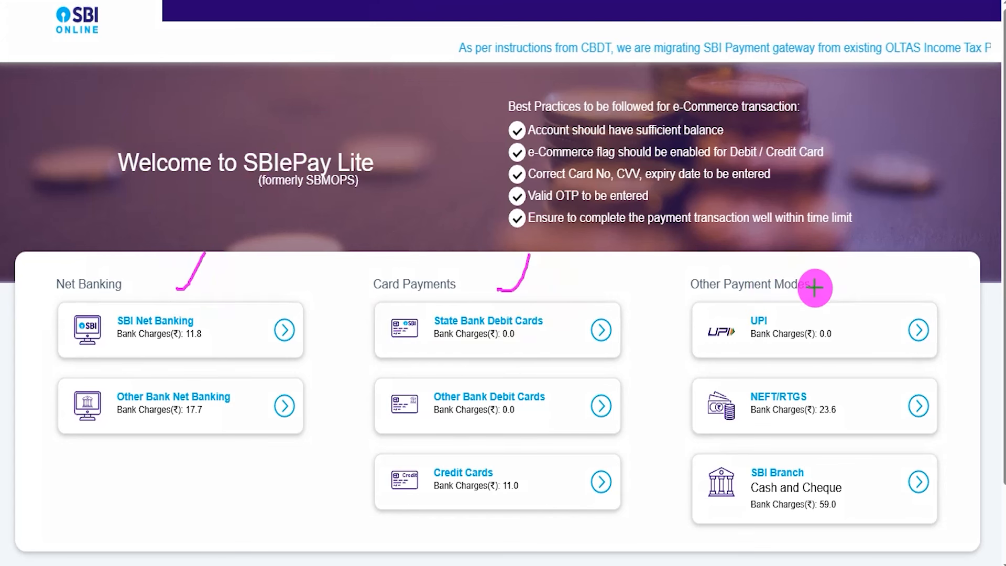
pyautogui.moveTo(840, 274)
pyautogui.mouseDown()
pyautogui.moveTo(882, 246)
pyautogui.moveTo(890, 226)
pyautogui.mouseUp()
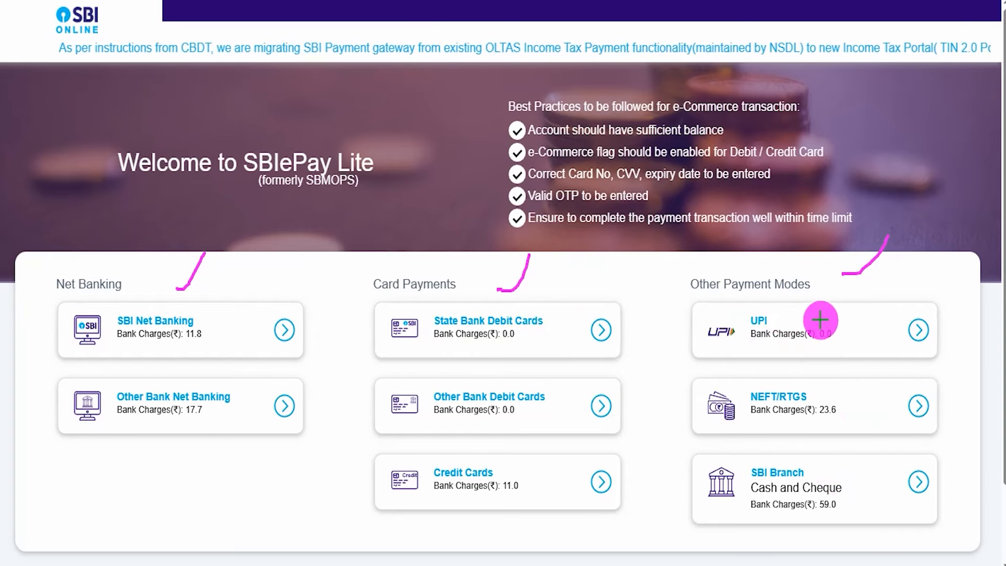
pyautogui.moveTo(778, 297)
pyautogui.mouseDown()
pyautogui.moveTo(725, 296)
pyautogui.moveTo(691, 344)
pyautogui.moveTo(866, 363)
pyautogui.moveTo(961, 310)
pyautogui.moveTo(782, 300)
pyautogui.mouseUp()
pyautogui.click(918, 329)
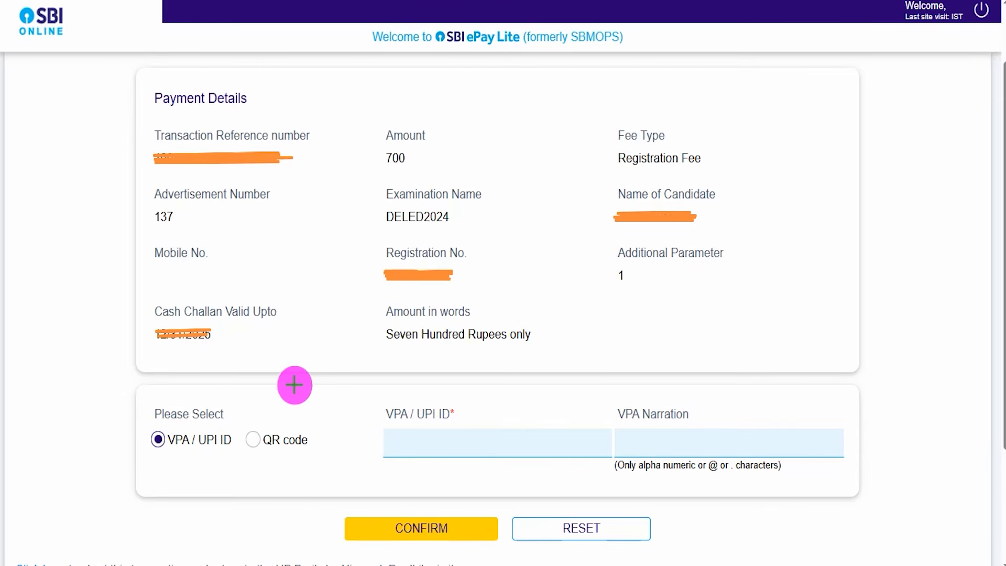
# Step: Check the VPA / UPI ID payment fields, confirm the fee payment, and locate the QR code on the Remittance Information Form
pyautogui.moveTo(190, 419); pyautogui.dragTo(215, 389)
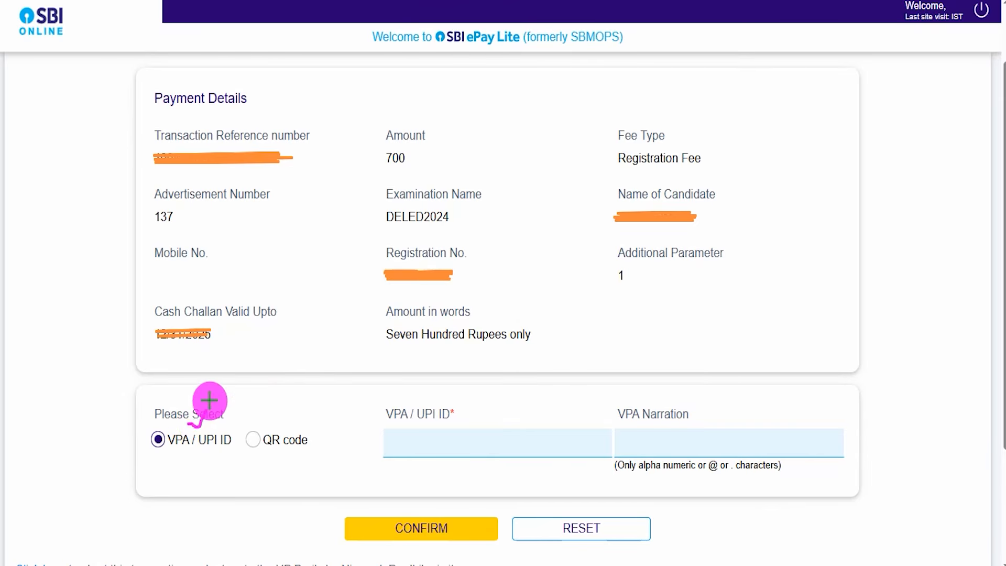
pyautogui.moveTo(490, 434); pyautogui.dragTo(545, 419)
pyautogui.moveTo(664, 423); pyautogui.dragTo(696, 393)
pyautogui.moveTo(333, 528); pyautogui.dragTo(364, 495)
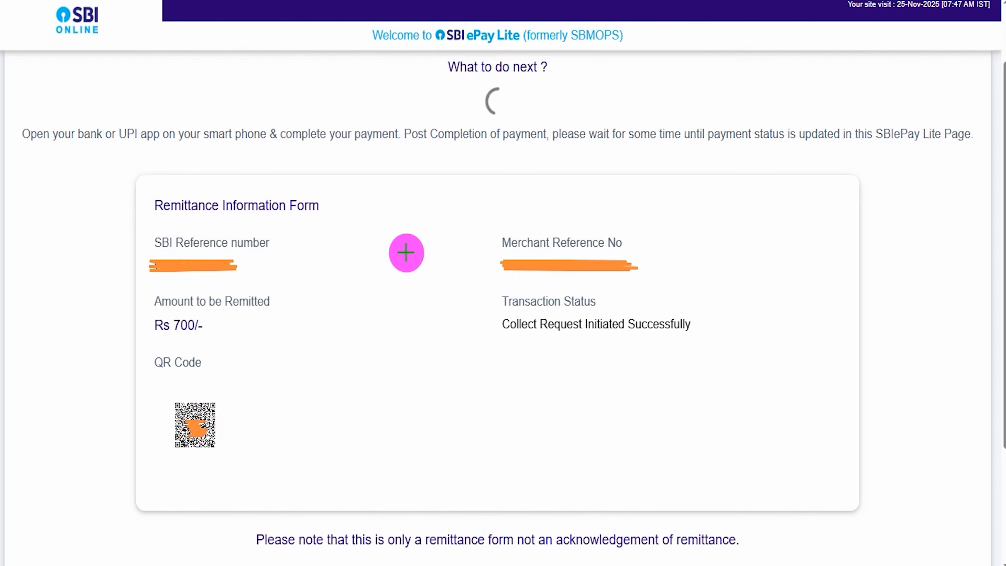
pyautogui.moveTo(234, 423); pyautogui.dragTo(300, 351)
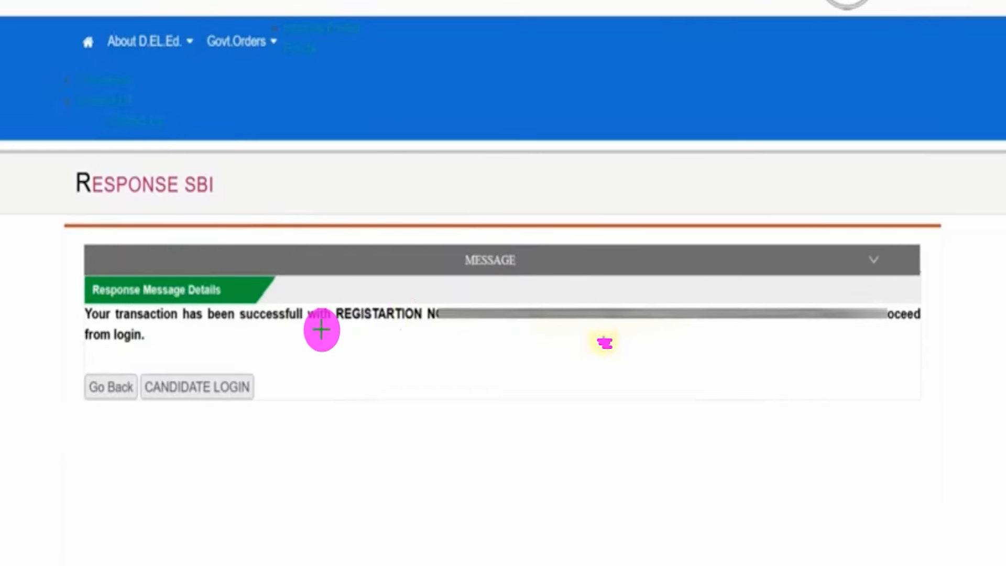
# Step: Read the SBI response message for the registration and go to the candidate login page
pyautogui.moveTo(295, 343); pyautogui.dragTo(330, 297)
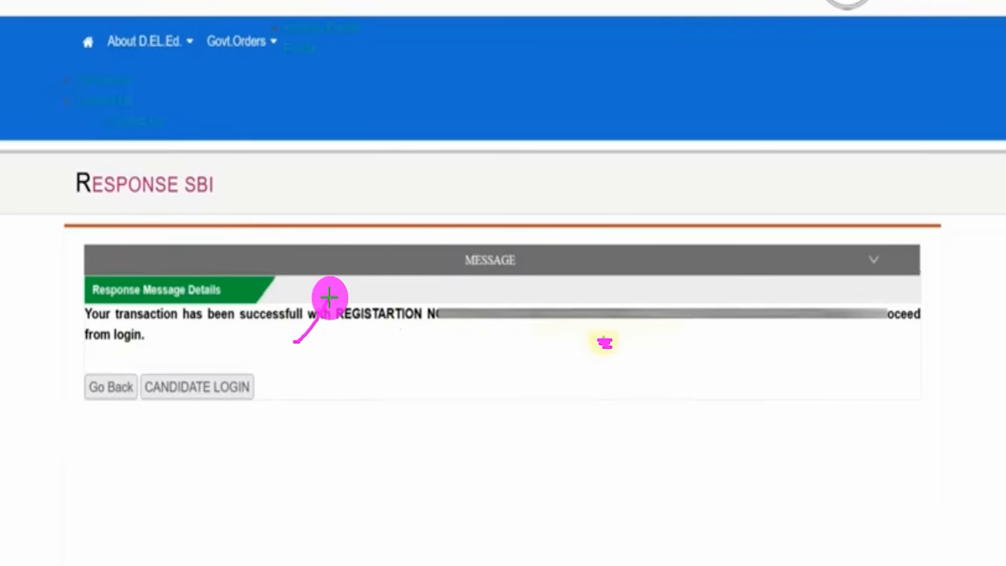
pyautogui.moveTo(367, 338); pyautogui.dragTo(388, 288)
pyautogui.moveTo(489, 314); pyautogui.dragTo(562, 275)
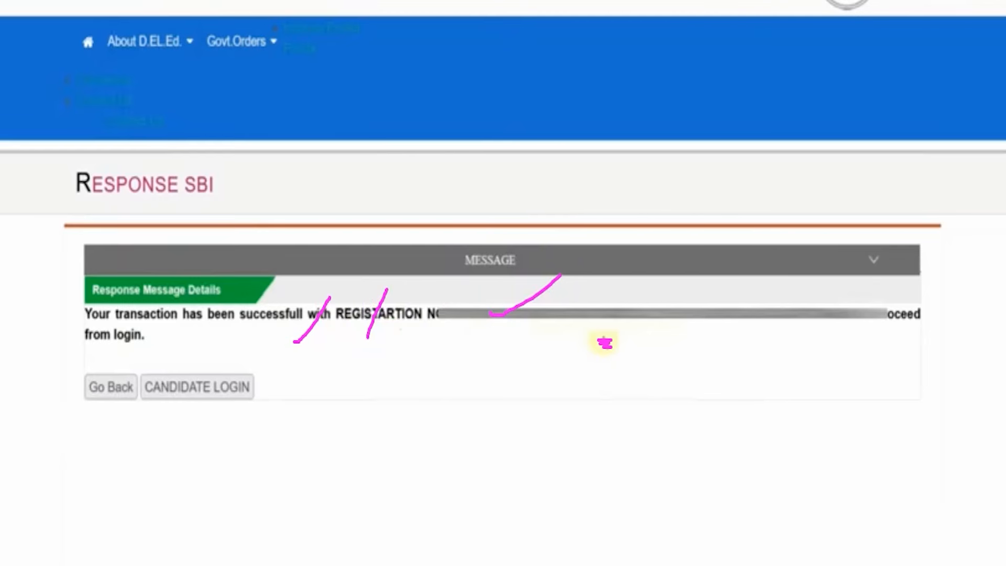
pyautogui.moveTo(449, 389); pyautogui.dragTo(271, 393)
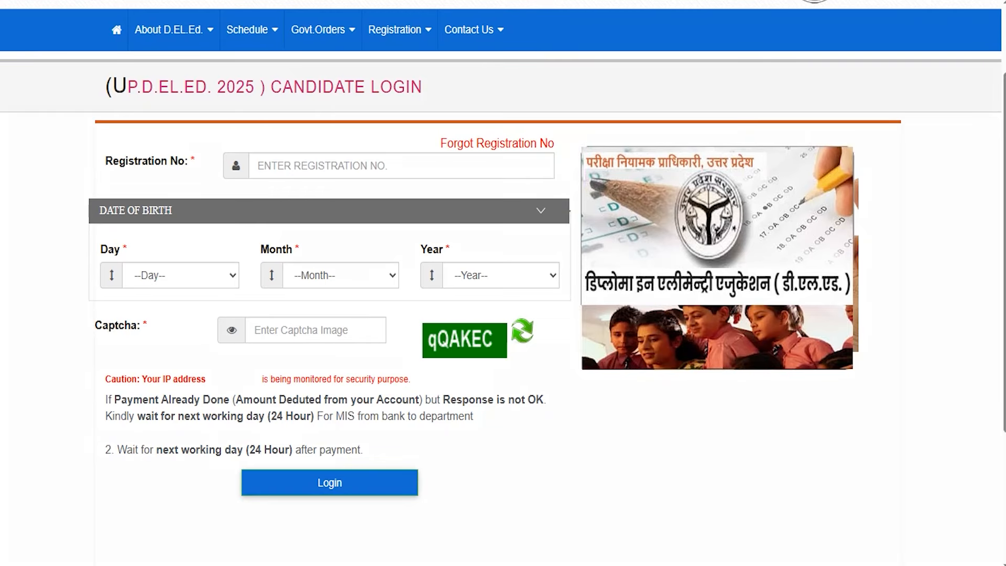
# Step: Check the registration number, date of birth and captcha fields required for candidate login, and log in
pyautogui.moveTo(359, 169); pyautogui.dragTo(397, 117)
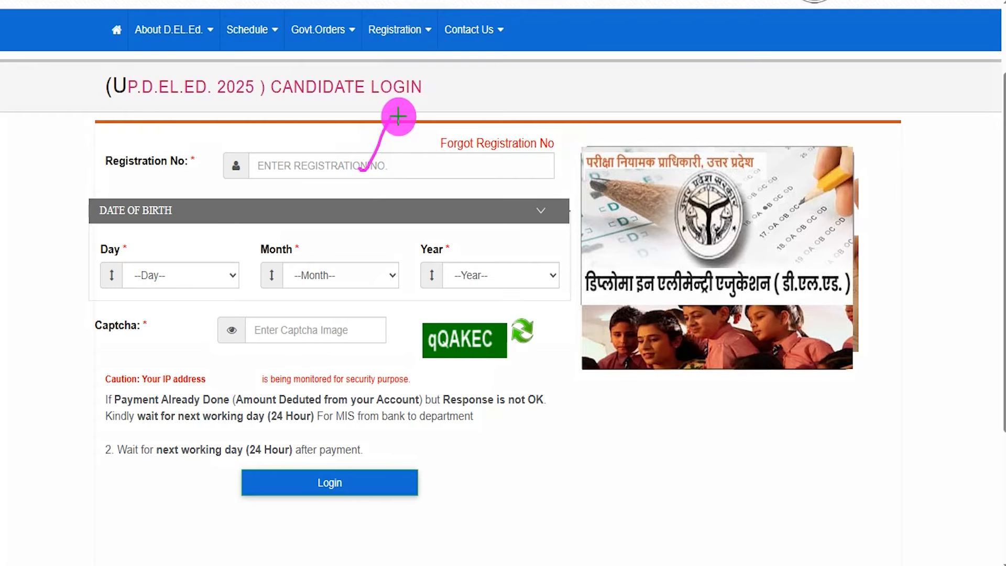
pyautogui.click(166, 277)
pyautogui.click(489, 273)
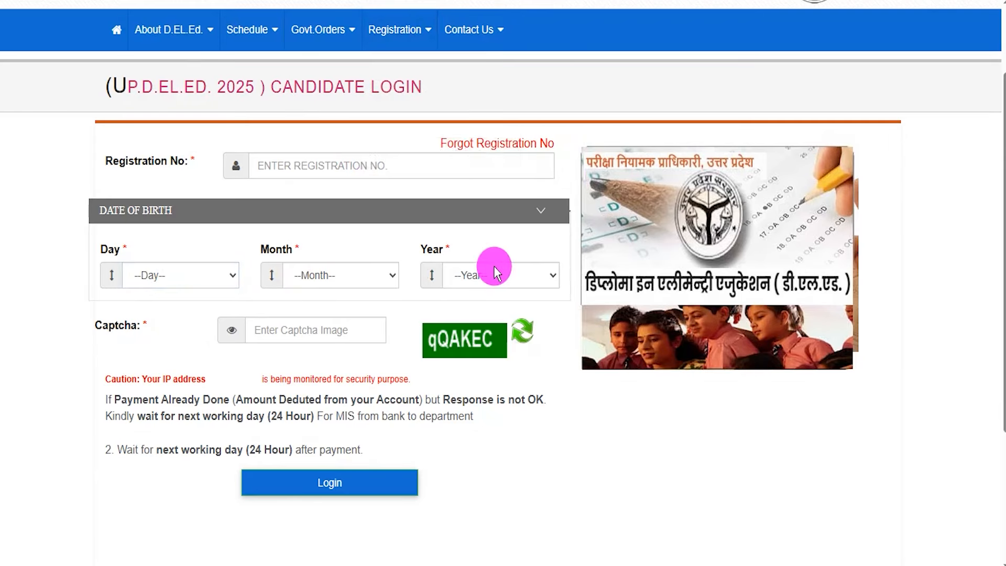
pyautogui.click(489, 274)
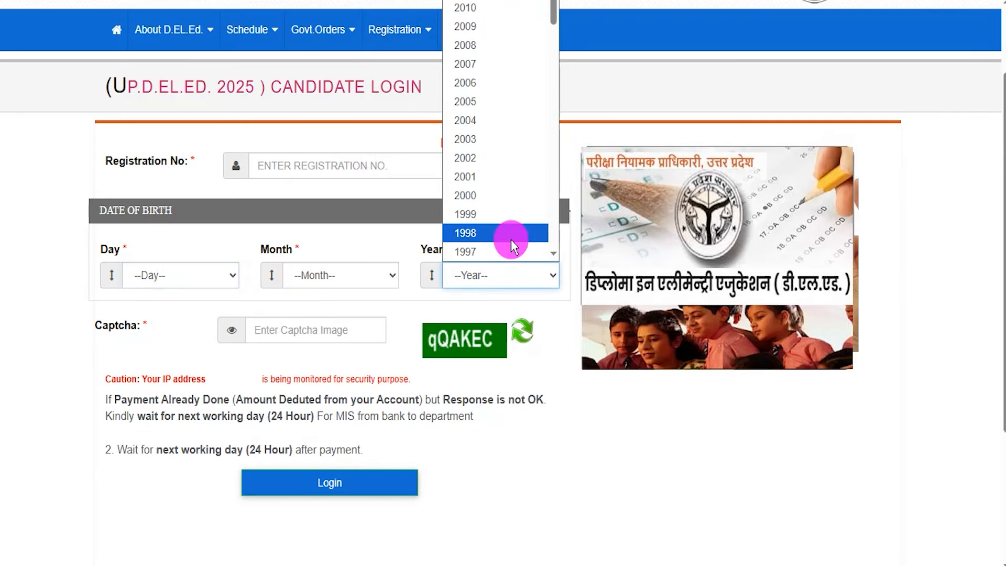
pyautogui.click(583, 391)
pyautogui.moveTo(495, 332); pyautogui.dragTo(518, 281)
pyautogui.moveTo(368, 330); pyautogui.dragTo(391, 295)
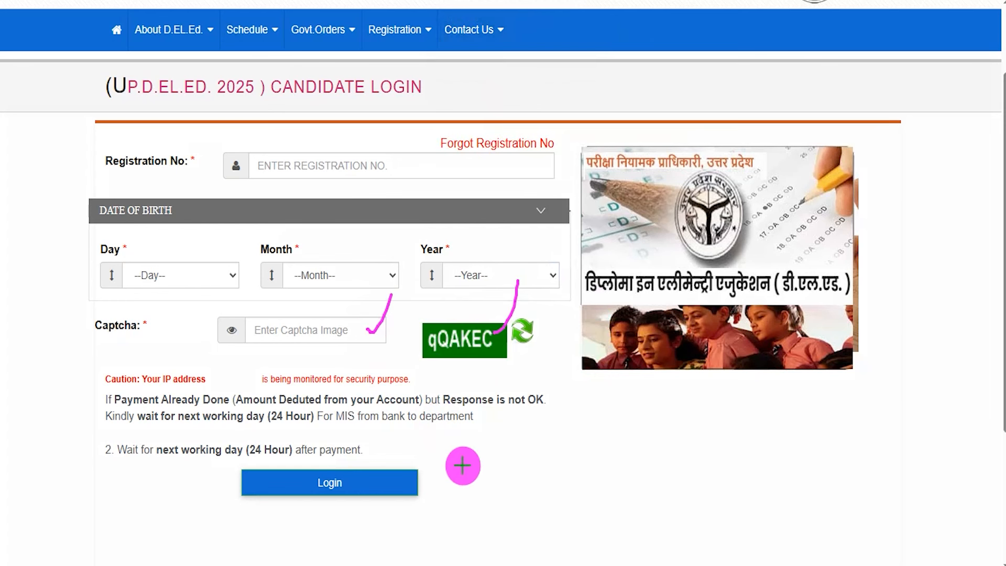
pyautogui.moveTo(642, 438); pyautogui.dragTo(483, 465)
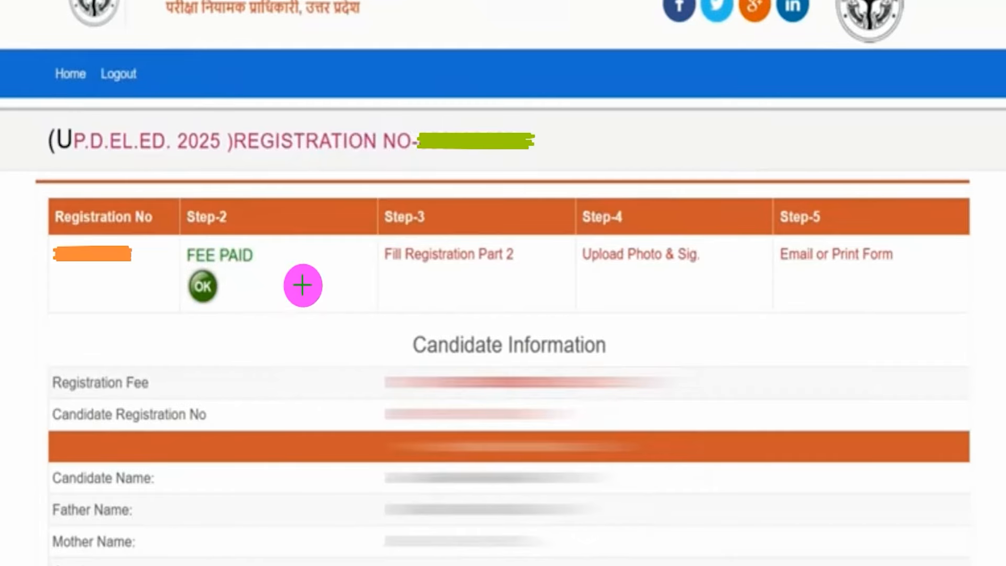
# Step: Check the Step-2 fee status in the application stages table and open Step-3 Fill Registration Part 2
pyautogui.moveTo(710, 321); pyautogui.dragTo(742, 288)
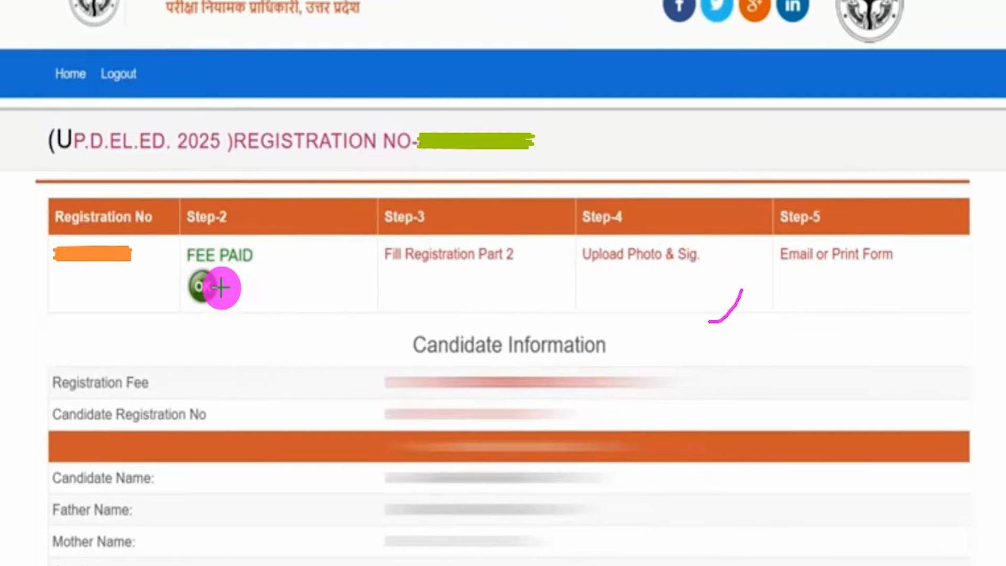
pyautogui.moveTo(221, 287); pyautogui.dragTo(238, 264)
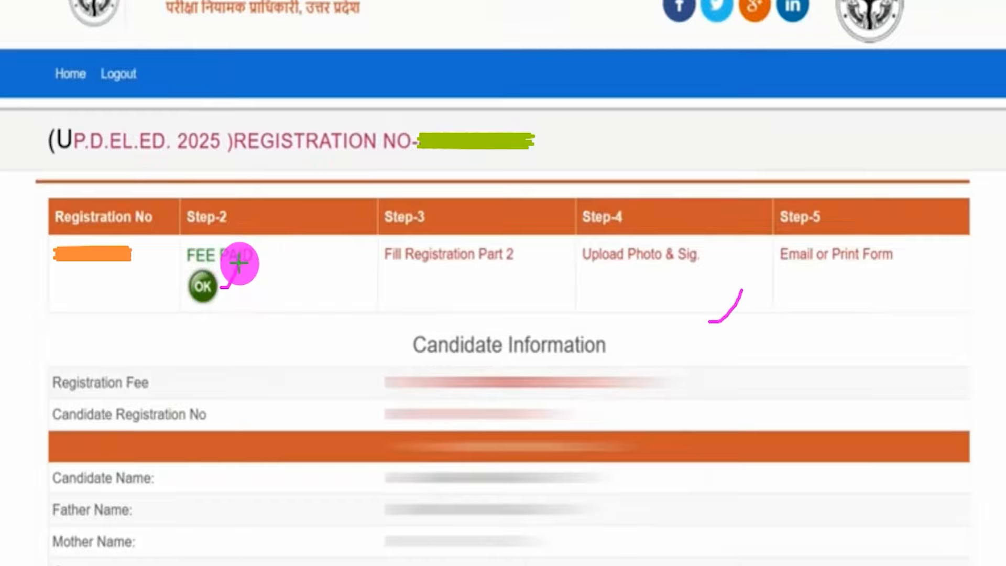
pyautogui.moveTo(476, 232); pyautogui.dragTo(519, 173)
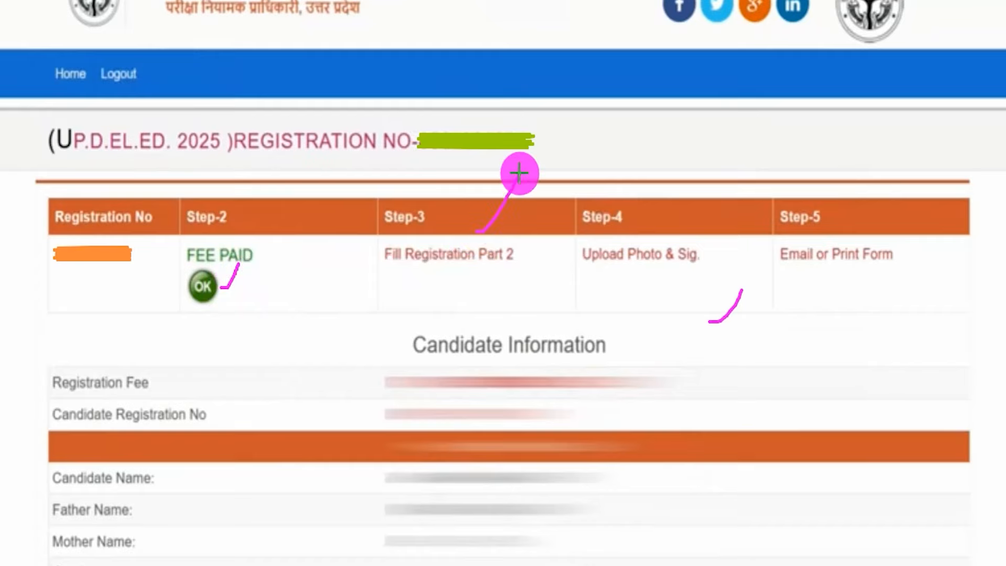
pyautogui.moveTo(378, 276); pyautogui.dragTo(523, 274)
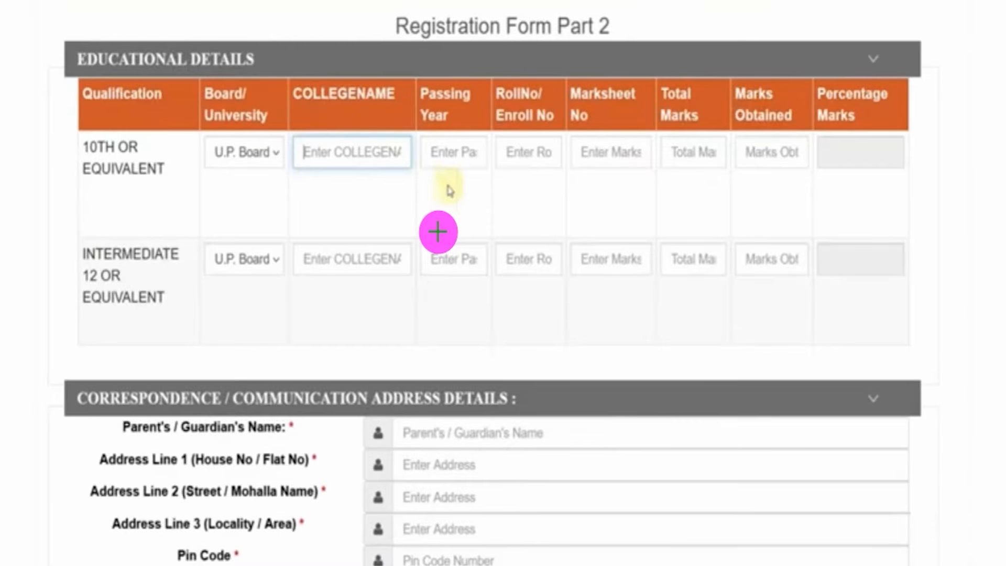
# Step: Examine the 10th and Intermediate rows of Educational Details, covering board, college name, passing year, roll number and marksheet number
pyautogui.moveTo(636, 33); pyautogui.dragTo(667, 5)
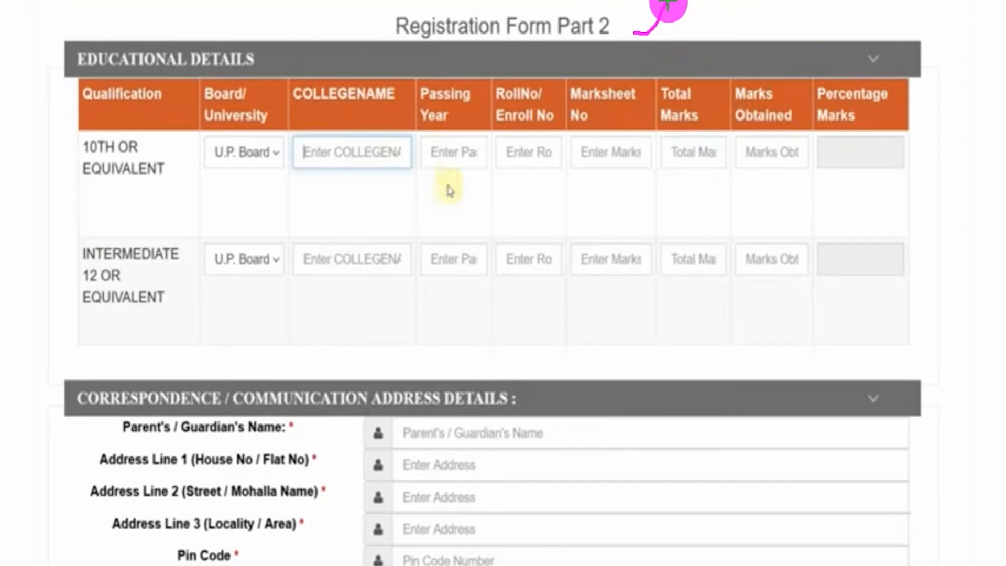
pyautogui.moveTo(157, 182); pyautogui.dragTo(188, 138)
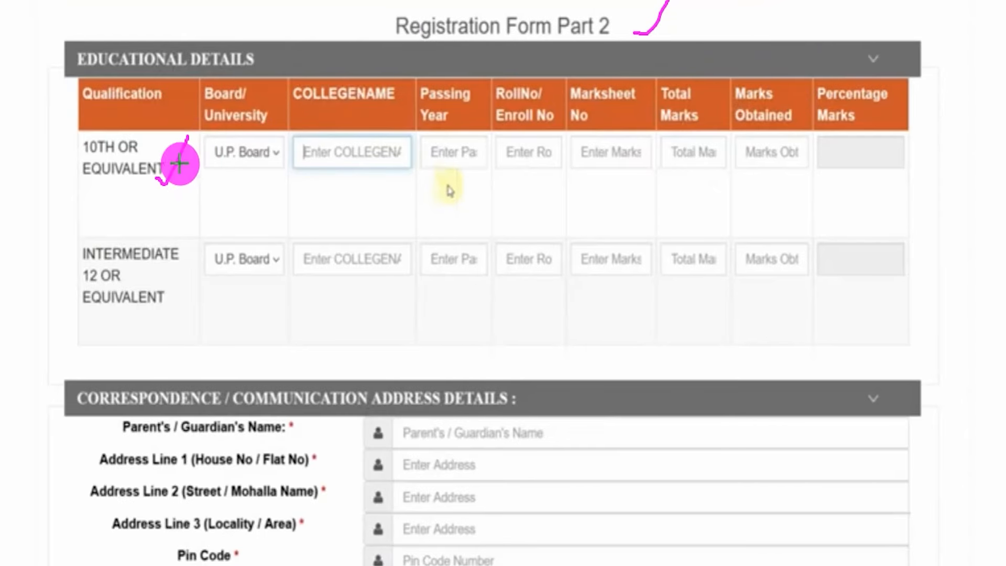
pyautogui.moveTo(171, 265); pyautogui.dragTo(193, 232)
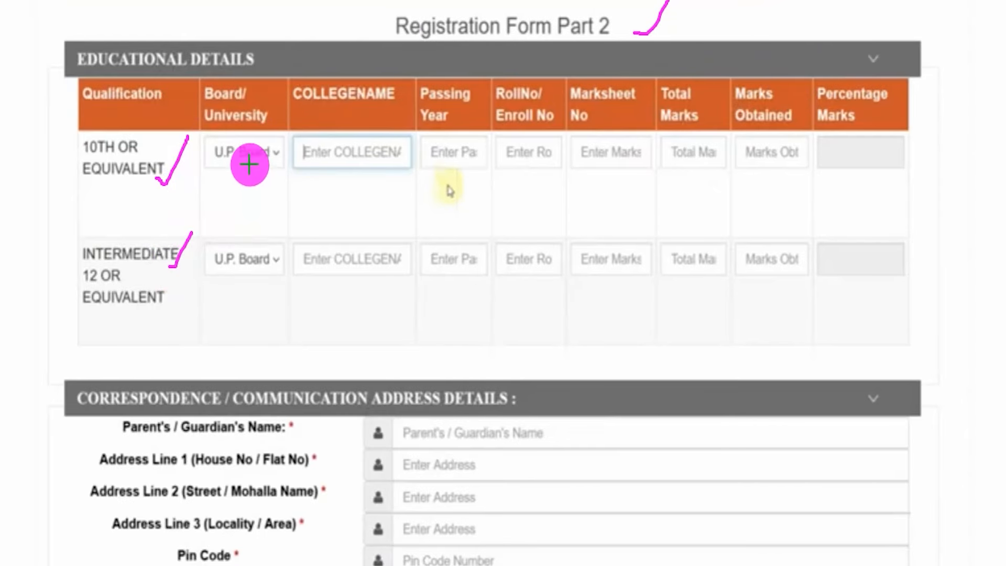
pyautogui.moveTo(244, 151); pyautogui.dragTo(261, 134)
pyautogui.moveTo(248, 251)
pyautogui.mouseDown()
pyautogui.moveTo(262, 243)
pyautogui.moveTo(279, 199)
pyautogui.mouseUp()
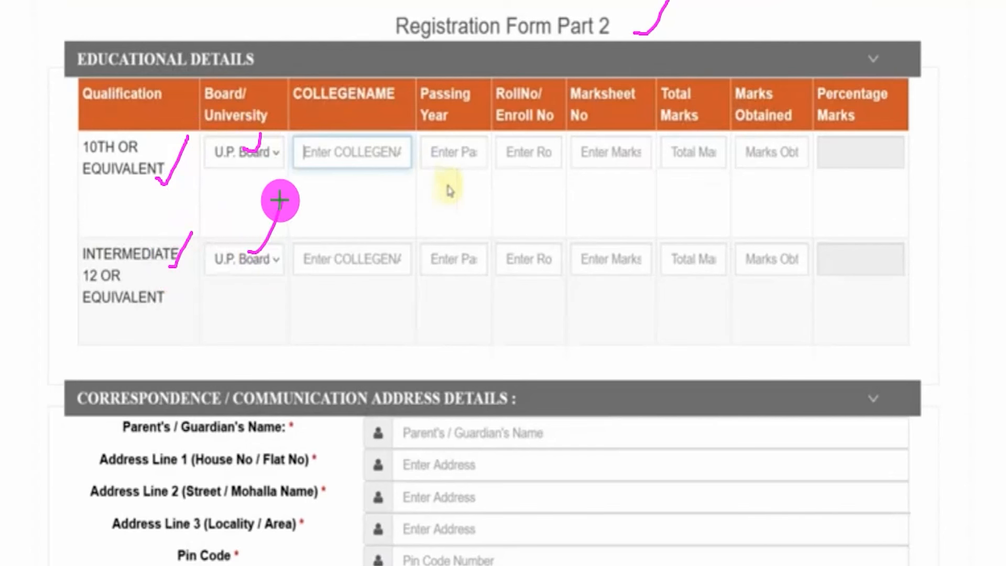
pyautogui.moveTo(350, 141); pyautogui.dragTo(388, 118)
pyautogui.moveTo(368, 237)
pyautogui.mouseDown()
pyautogui.moveTo(388, 233)
pyautogui.moveTo(402, 211)
pyautogui.mouseUp()
pyautogui.moveTo(459, 139); pyautogui.dragTo(469, 135)
pyautogui.moveTo(474, 250); pyautogui.dragTo(489, 220)
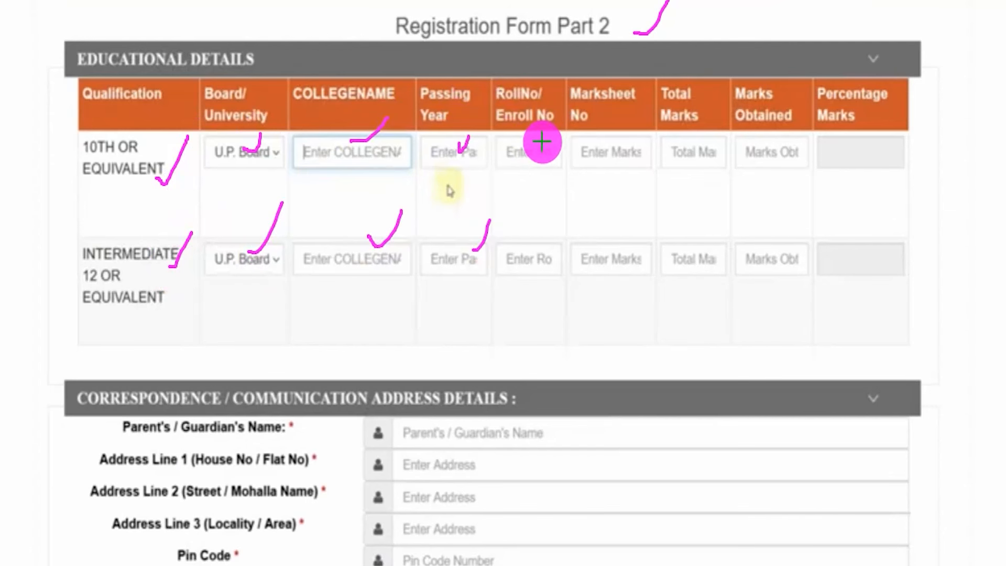
pyautogui.moveTo(532, 153); pyautogui.dragTo(546, 134)
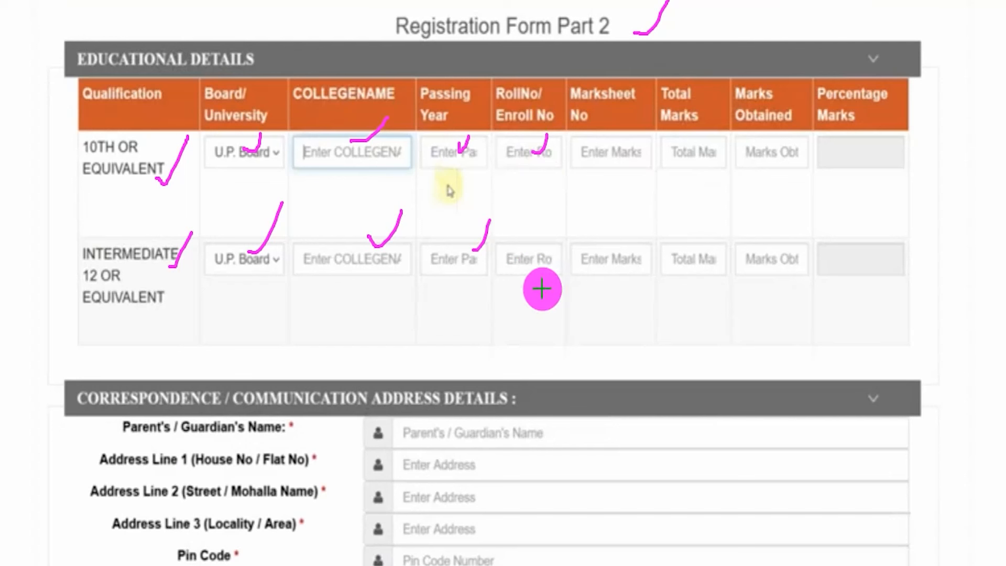
pyautogui.moveTo(530, 260); pyautogui.dragTo(546, 234)
pyautogui.moveTo(630, 152); pyautogui.dragTo(648, 136)
pyautogui.moveTo(608, 254); pyautogui.dragTo(645, 215)
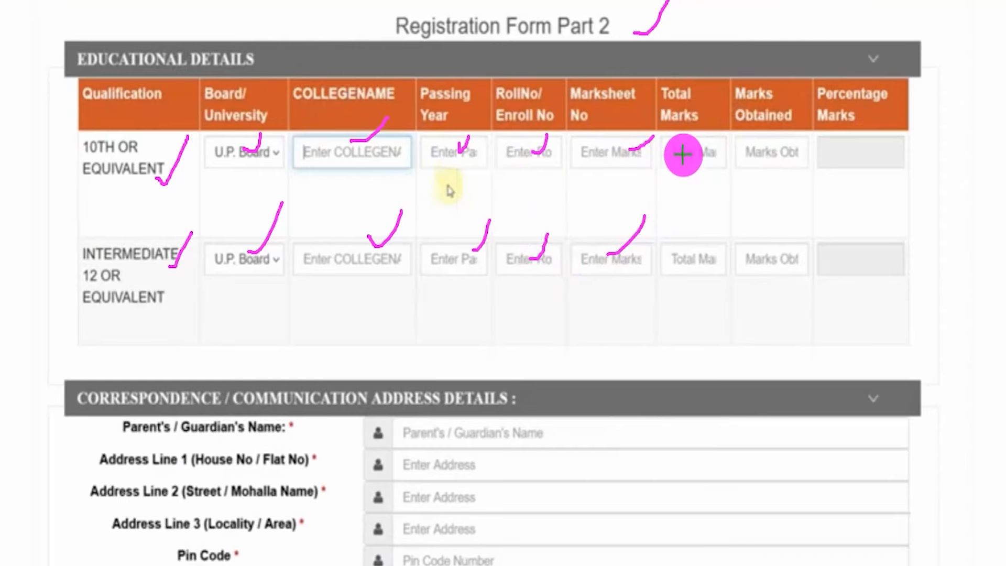